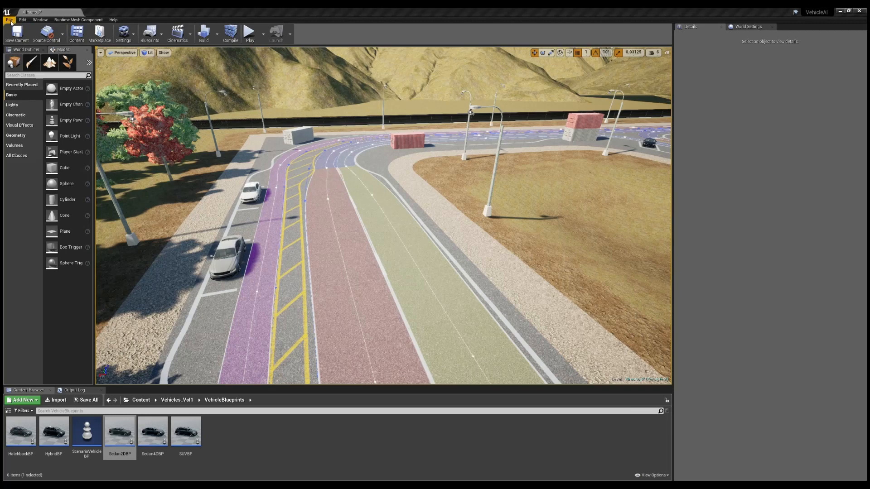
# Step: Save the current level as a new copy named Almono_P_Overtake
pyautogui.click(10, 20)
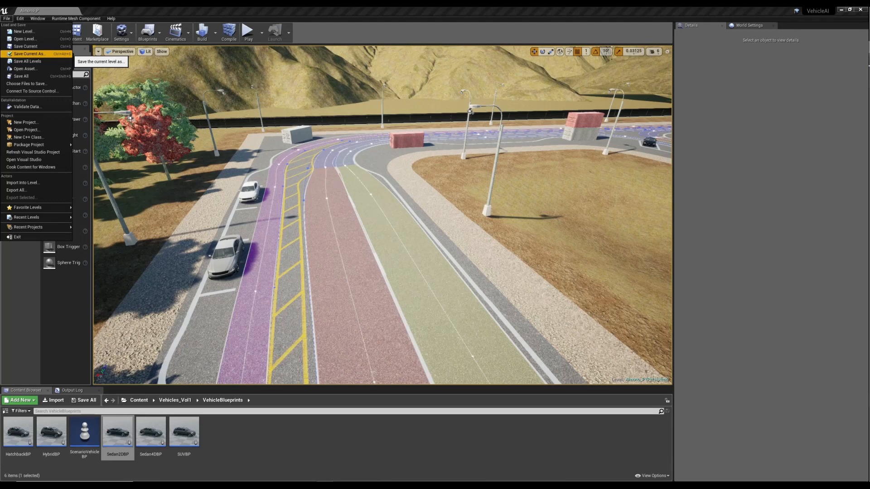
pyautogui.click(27, 53)
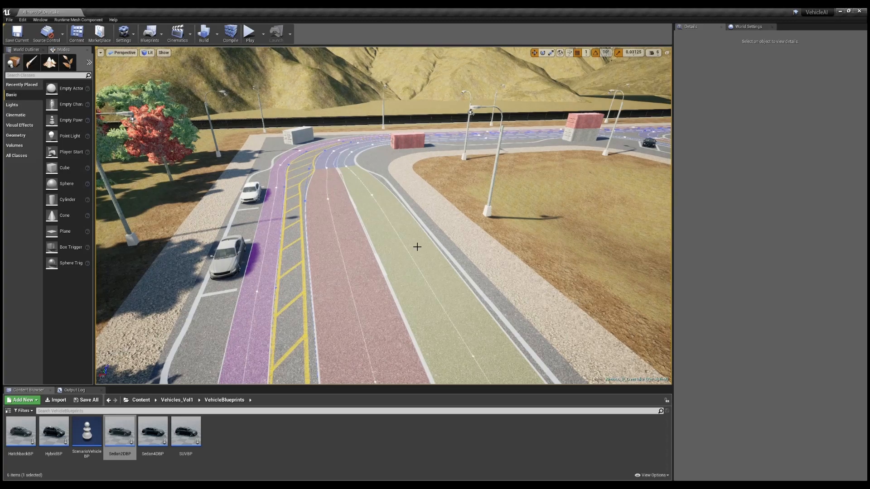
# Step: Place a Sedan2DBP vehicle in the inner purple lane near the traffic-light intersection
pyautogui.moveTo(435, 220)
pyautogui.mouseDown(button='right')
pyautogui.moveTo(664, 172)
pyautogui.moveTo(666, 118)
pyautogui.moveTo(771, 193)
pyautogui.moveTo(747, 227)
pyautogui.moveTo(755, 163)
pyautogui.moveTo(750, 209)
pyautogui.moveTo(769, 221)
pyautogui.moveTo(711, 236)
pyautogui.moveTo(806, 201)
pyautogui.moveTo(657, 218)
pyautogui.moveTo(435, 220)
pyautogui.mouseUp(button='right')
pyautogui.press('w')
pyautogui.press('w')
pyautogui.press('s')
pyautogui.press('w')
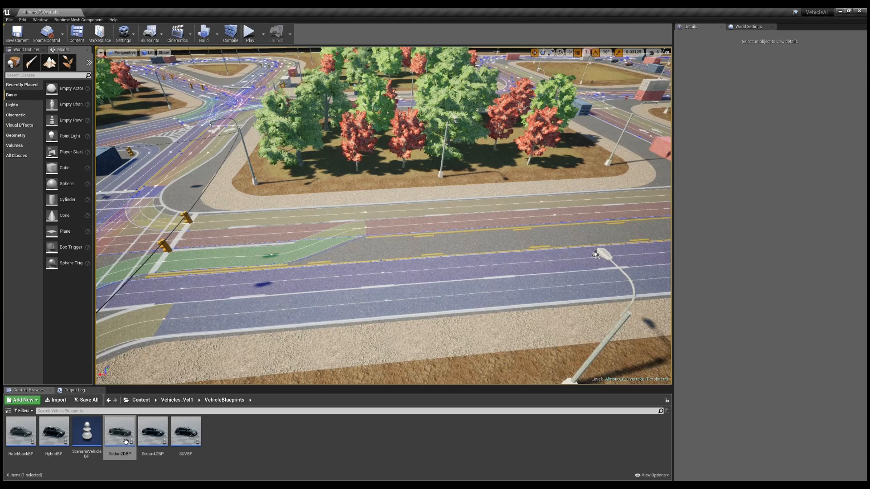
pyautogui.moveTo(125, 443); pyautogui.dragTo(269, 268)
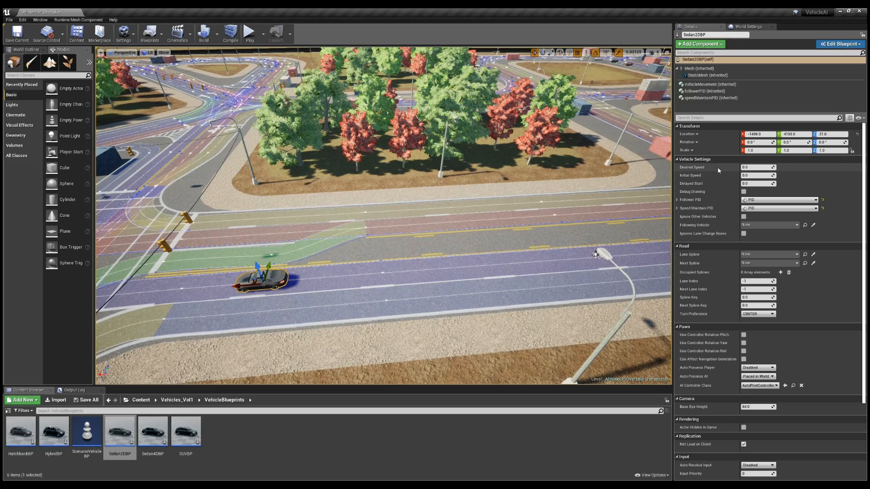
# Step: Set the sedan's desired speed and initial speed to 35
pyautogui.click(746, 167)
pyautogui.write('35')
pyautogui.press('Tab')
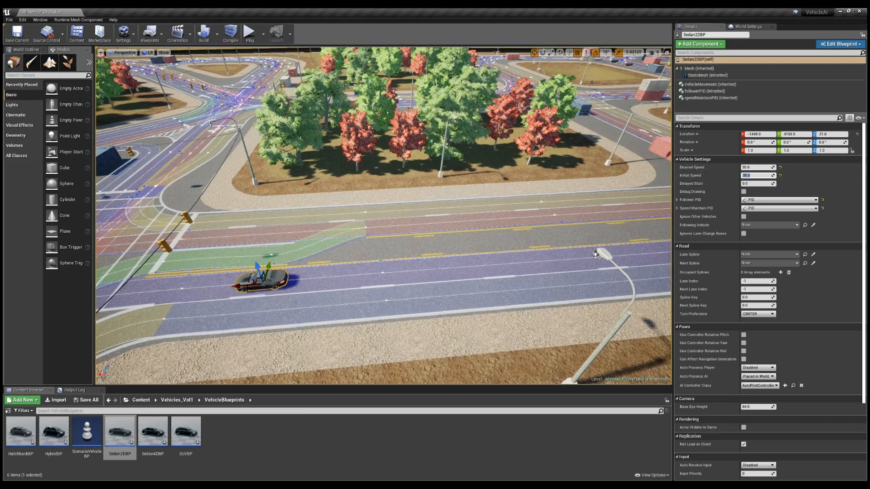
# Step: Duplicate the sedan and move the copy ahead in the same lane, to about X -560
pyautogui.moveTo(316, 271); pyautogui.dragTo(394, 252, button='right')
pyautogui.press('f')
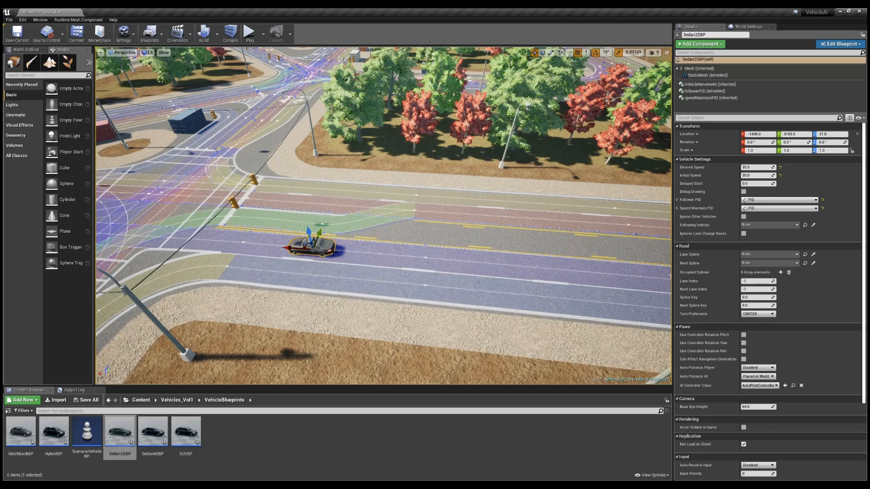
pyautogui.hotkey('ctrl', 'w')
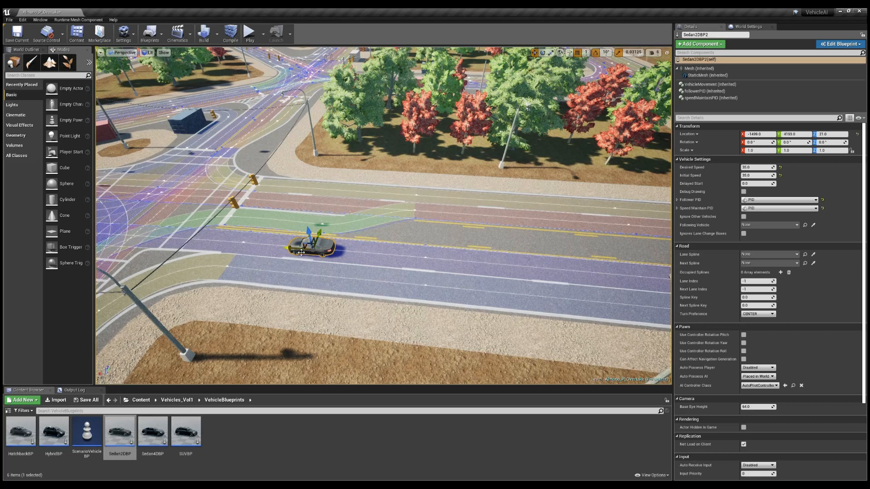
pyautogui.keyDown('alt'); pyautogui.moveTo(298, 249); pyautogui.dragTo(214, 246); pyautogui.keyUp('alt')
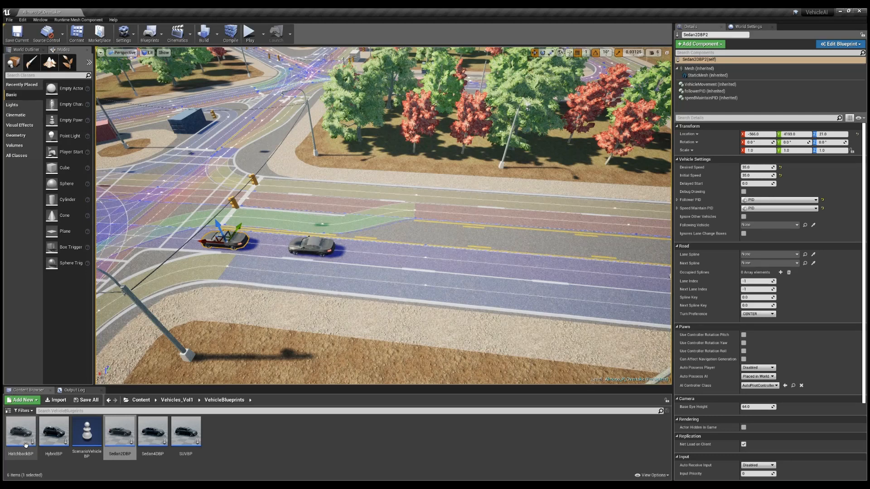
# Step: Place a HatchbackBP in the outer lane behind the sedans and set its desired and initial speeds to 25
pyautogui.moveTo(17, 428)
pyautogui.mouseDown()
pyautogui.moveTo(241, 331)
pyautogui.moveTo(315, 278)
pyautogui.moveTo(410, 284)
pyautogui.mouseUp()
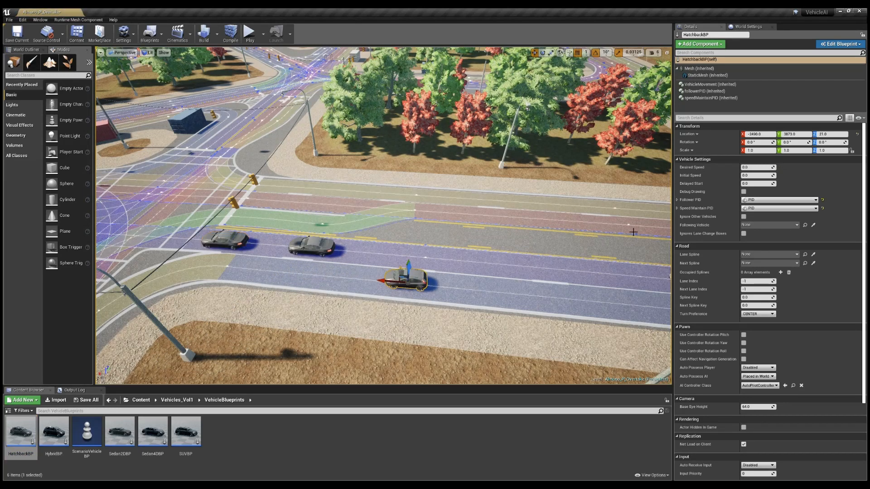
pyautogui.click(760, 168)
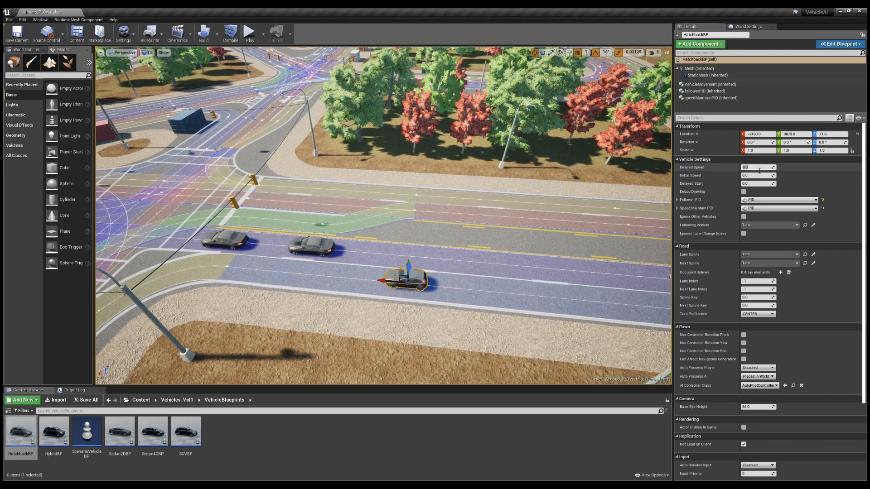
pyautogui.write('25')
pyautogui.press('Return')
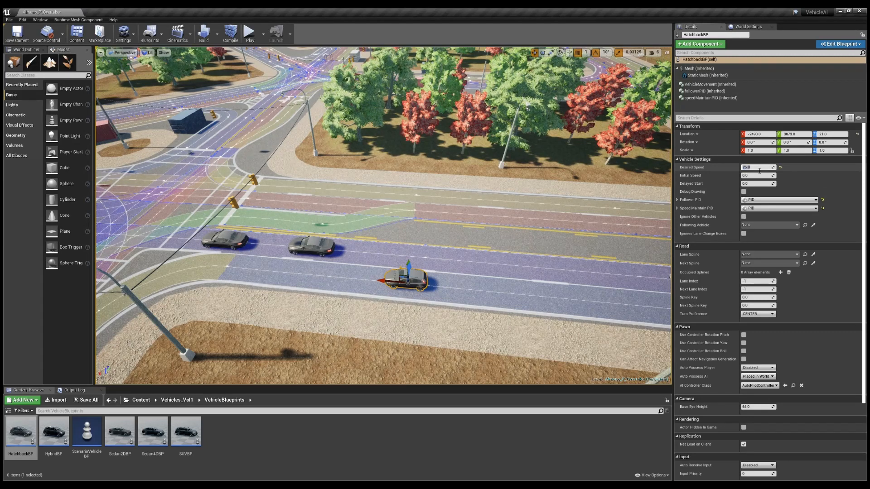
pyautogui.click(755, 176)
pyautogui.write('25')
pyautogui.press('Return')
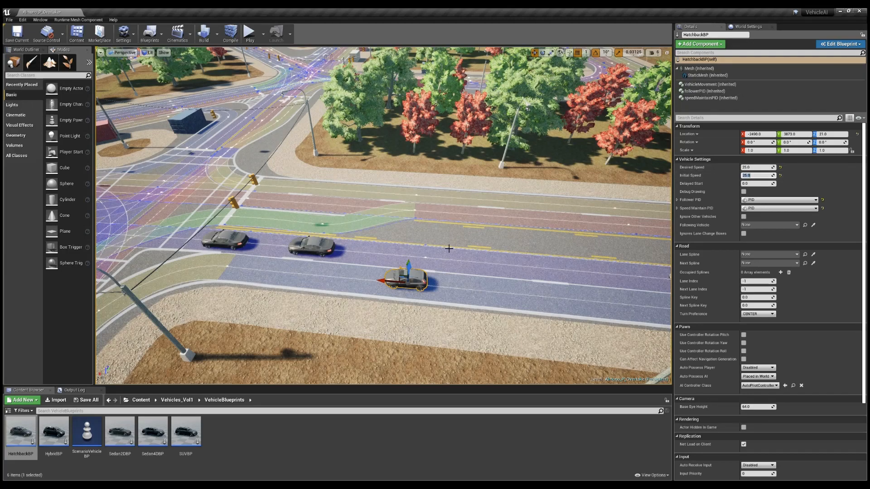
# Step: Find the Lane Change Trigger Box by searching for "lane" and place one in the inner lane by the side-road junction behind the cars
pyautogui.moveTo(448, 248)
pyautogui.mouseDown(button='right')
pyautogui.moveTo(526, 211)
pyautogui.moveTo(463, 251)
pyautogui.mouseUp(button='right')
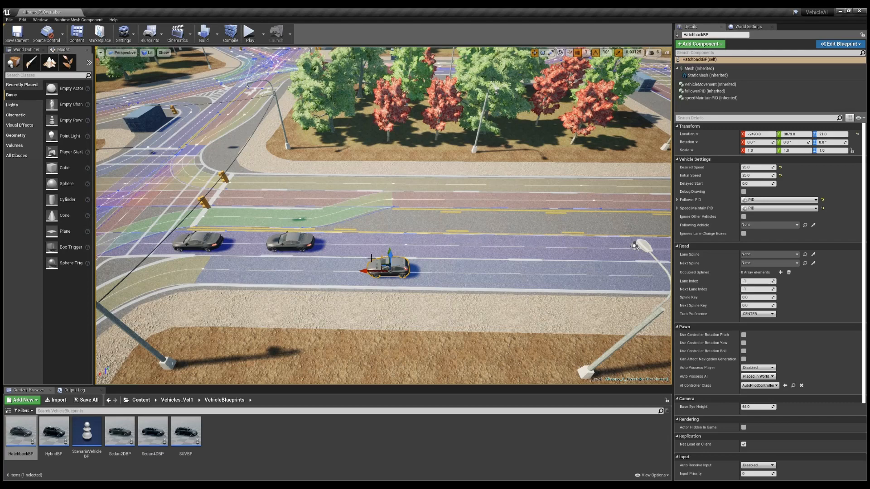
pyautogui.moveTo(392, 245); pyautogui.dragTo(377, 263, button='right')
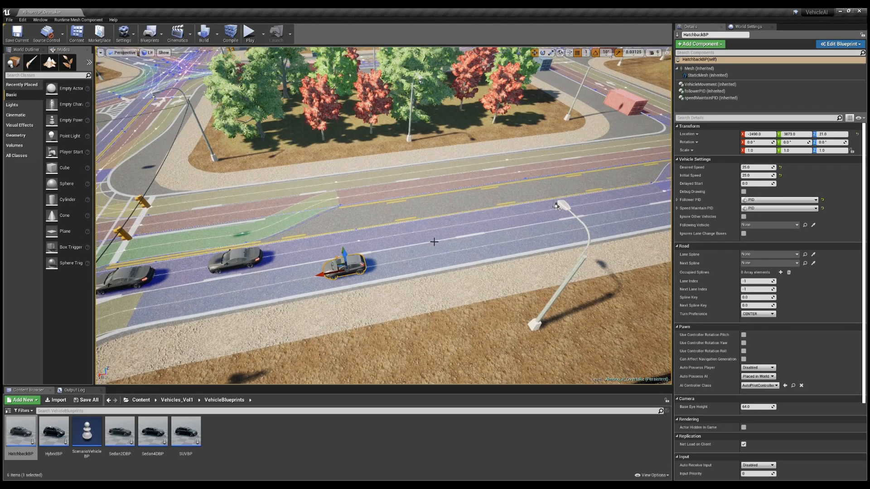
pyautogui.moveTo(428, 239)
pyautogui.mouseDown(button='right')
pyautogui.moveTo(476, 239)
pyautogui.moveTo(428, 240)
pyautogui.mouseUp(button='right')
pyautogui.press('d')
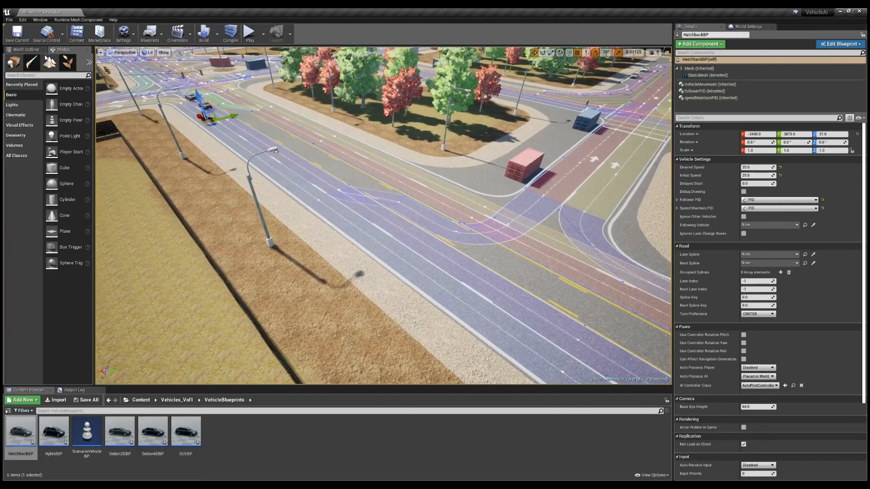
pyautogui.click(50, 76)
pyautogui.write('lane')
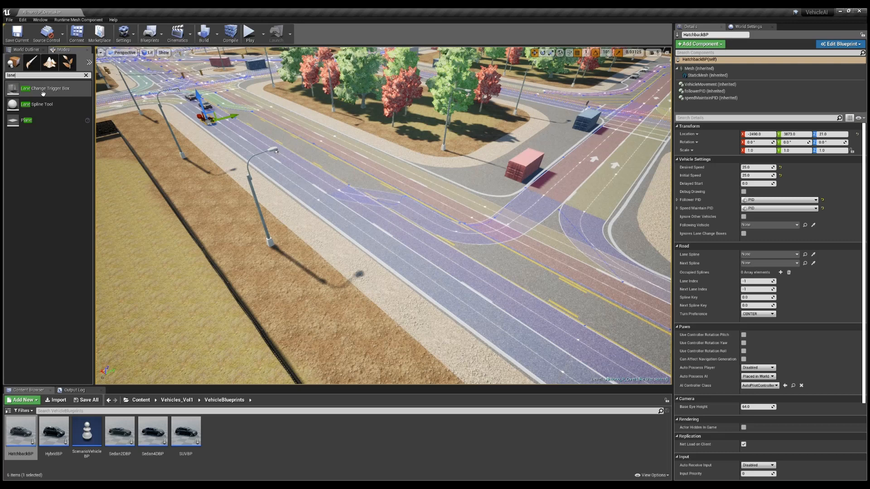
pyautogui.moveTo(44, 95); pyautogui.dragTo(406, 198)
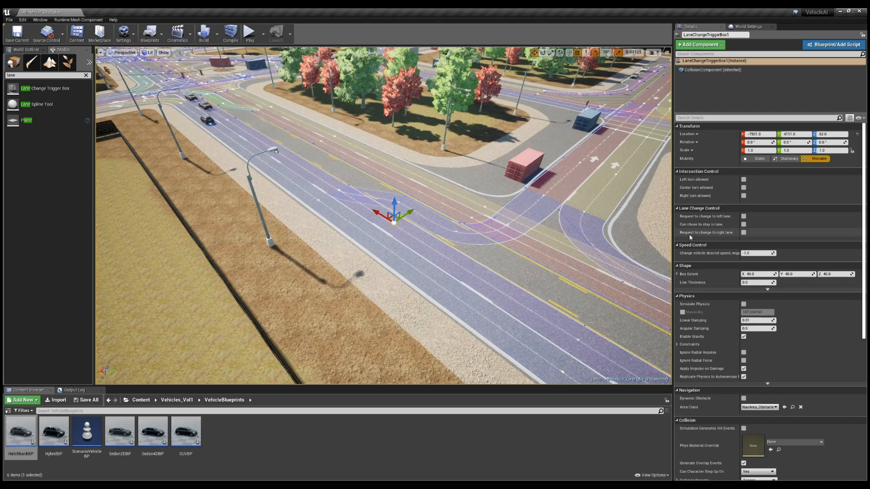
# Step: Make the trigger box request a change to the right lane and change the vehicle's desired speed to 40
pyautogui.click(744, 233)
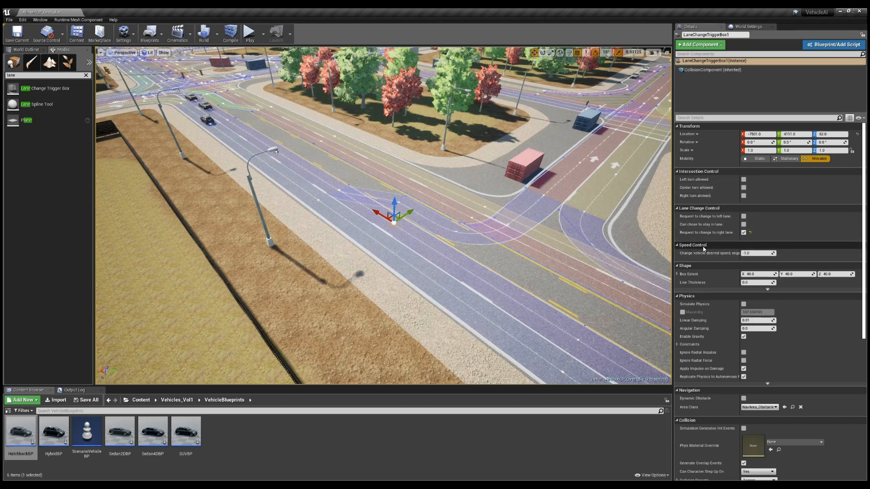
pyautogui.click(764, 253)
pyautogui.write('40')
pyautogui.press('Return')
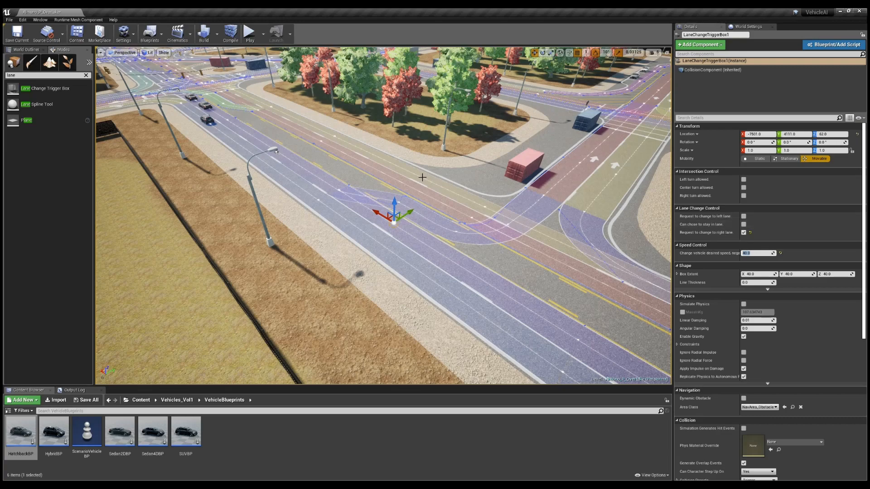
# Step: Play the level to test the vehicle scenario, and stop the simulation
pyautogui.moveTo(402, 177); pyautogui.dragTo(402, 177, button='right')
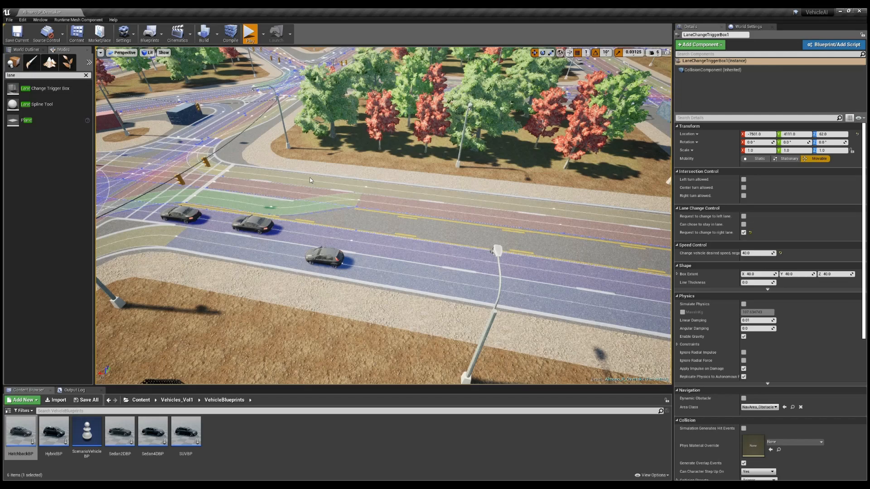
pyautogui.hotkey('alt', 'p')
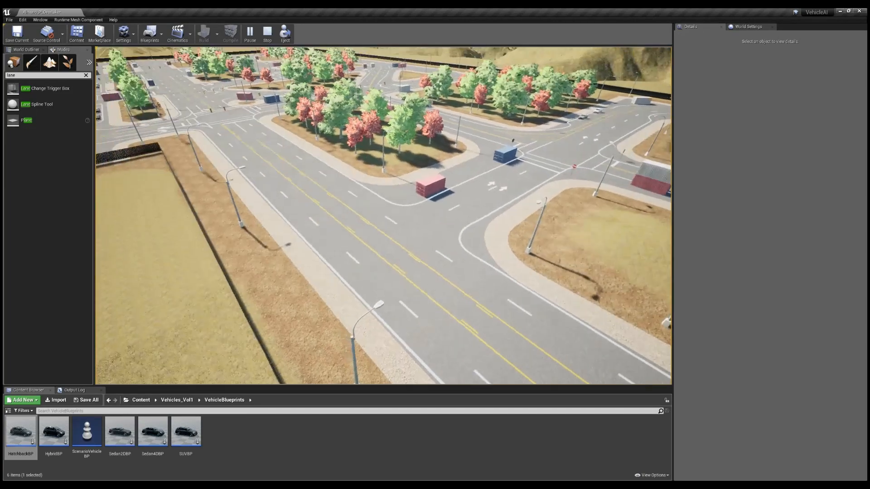
pyautogui.press('Escape')
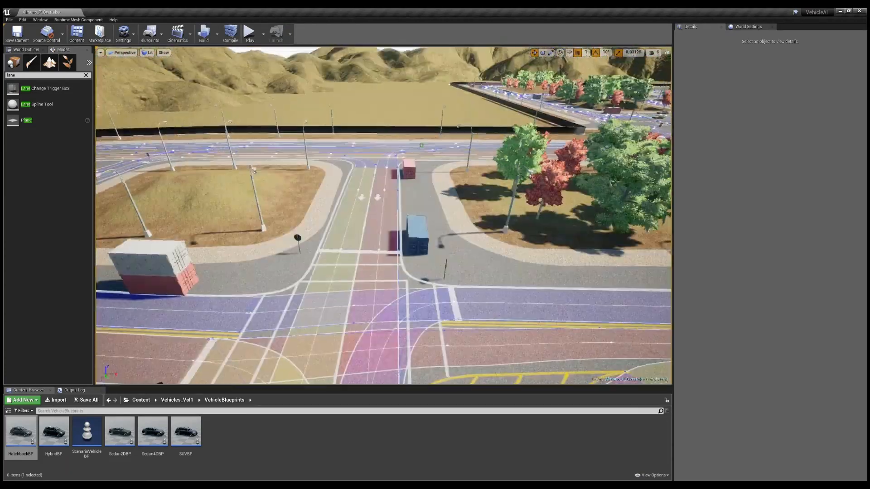
# Step: Lower the viewport camera speed to 3 for reframing the three cars, and raise it again
pyautogui.moveTo(383, 215); pyautogui.dragTo(462, 171, button='right')
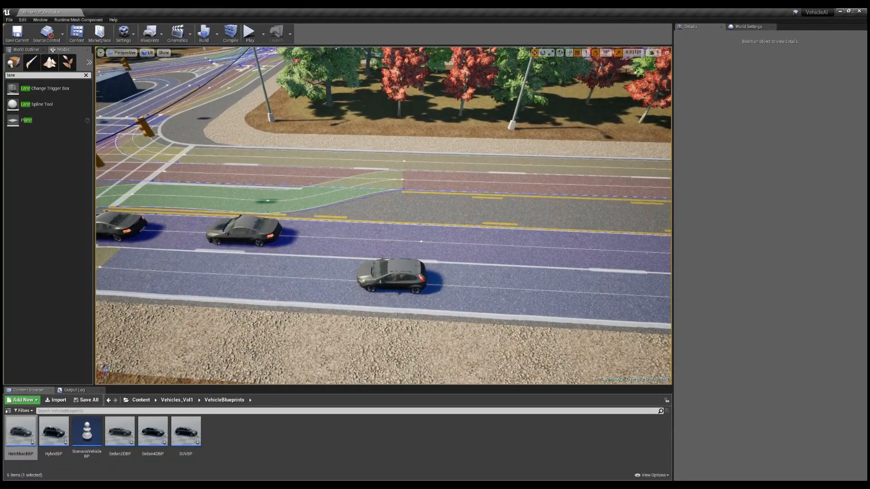
pyautogui.click(656, 53)
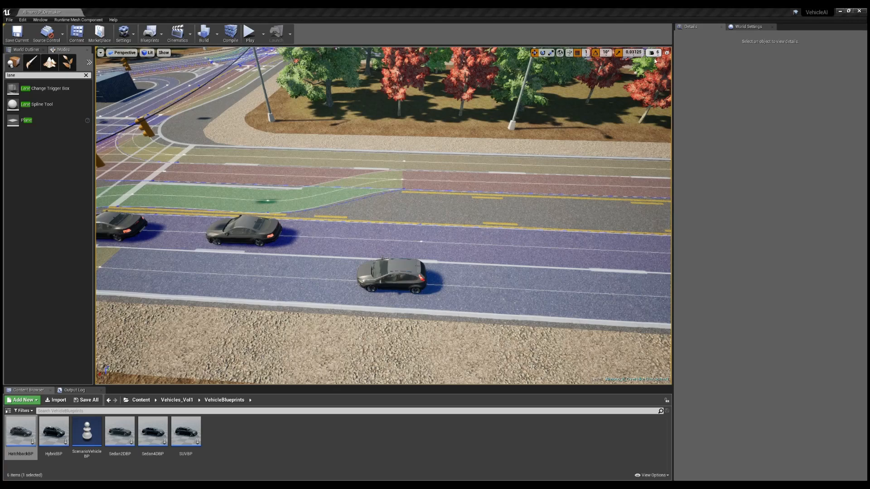
pyautogui.moveTo(696, 70); pyautogui.dragTo(674, 72)
pyautogui.moveTo(581, 221); pyautogui.dragTo(554, 237, button='right')
pyautogui.press('s')
pyautogui.press('a')
pyautogui.click(660, 53)
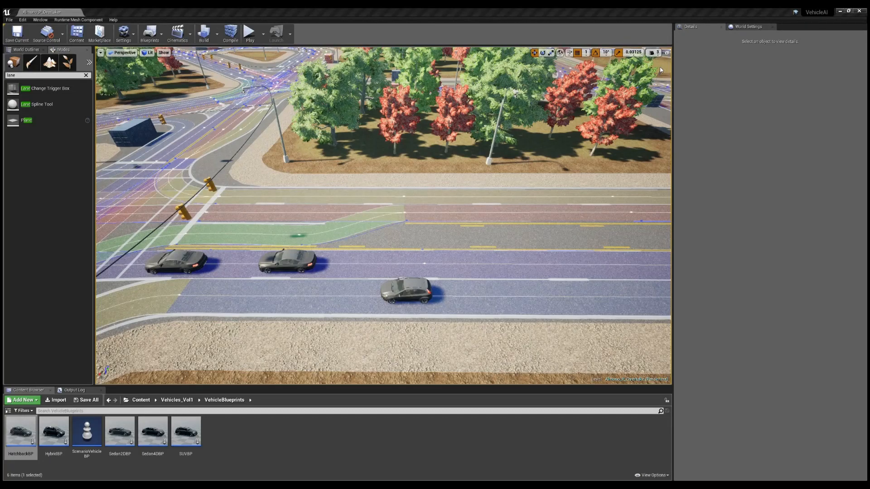
pyautogui.moveTo(666, 69); pyautogui.dragTo(682, 71)
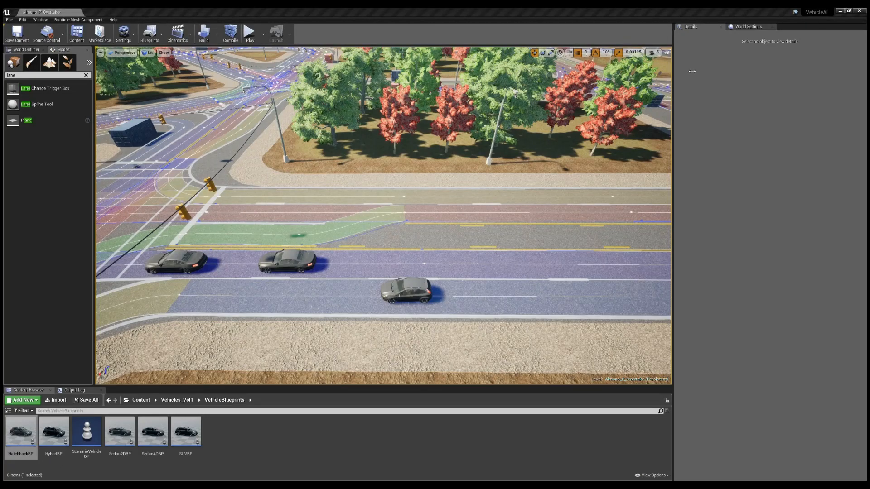
# Step: Move the hatchback forward along its lane to about X -2737
pyautogui.moveTo(484, 290)
pyautogui.mouseDown(button='right')
pyautogui.moveTo(572, 273)
pyautogui.moveTo(481, 308)
pyautogui.moveTo(405, 287)
pyautogui.mouseUp(button='right')
pyautogui.click(423, 250)
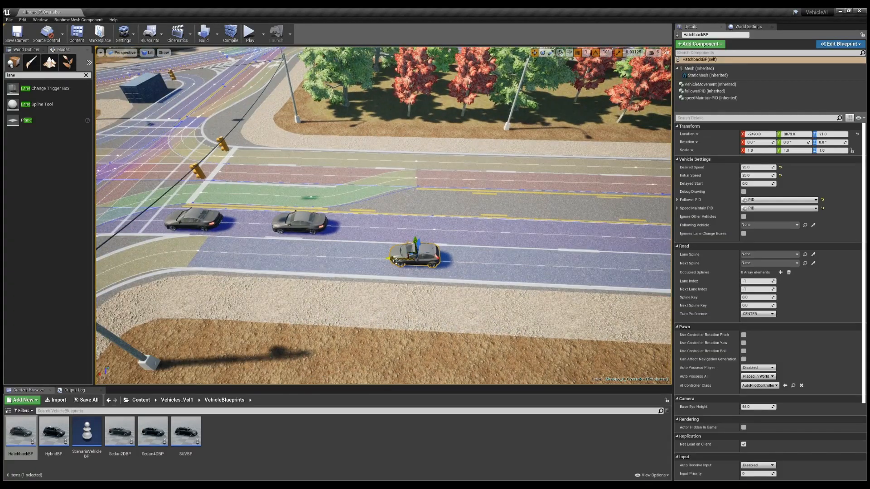
pyautogui.moveTo(423, 259); pyautogui.dragTo(396, 319, button='right')
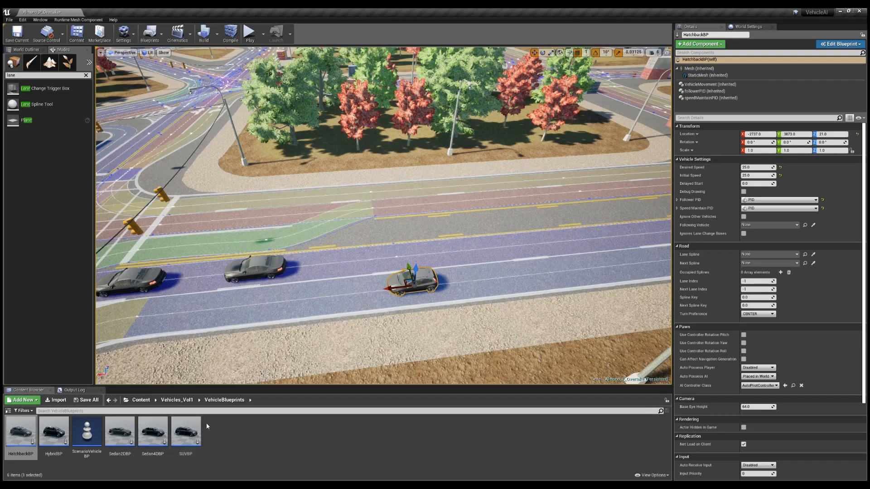
# Step: Place an SUVBP in the outer lane behind the hatchback and set its desired and initial speeds to 25
pyautogui.moveTo(501, 319); pyautogui.dragTo(482, 320, button='right')
pyautogui.moveTo(186, 433); pyautogui.dragTo(558, 265)
pyautogui.click(755, 167)
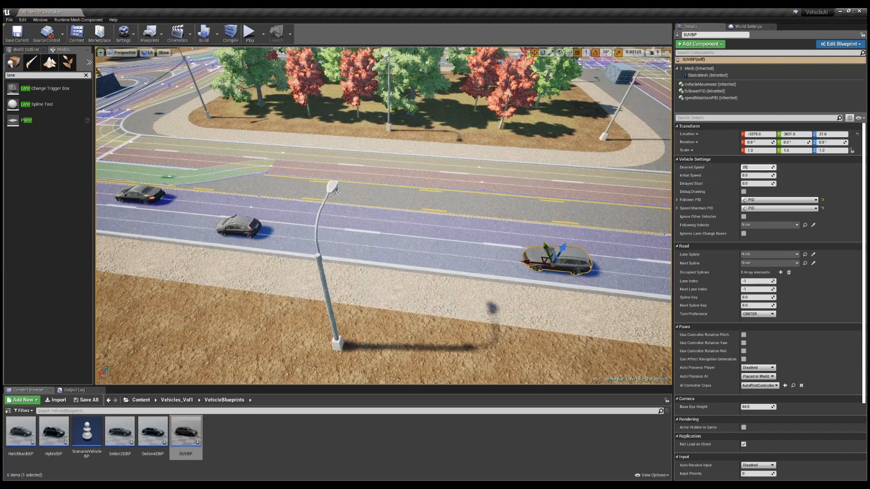
pyautogui.press('Return')
pyautogui.click(757, 176)
pyautogui.write('2')
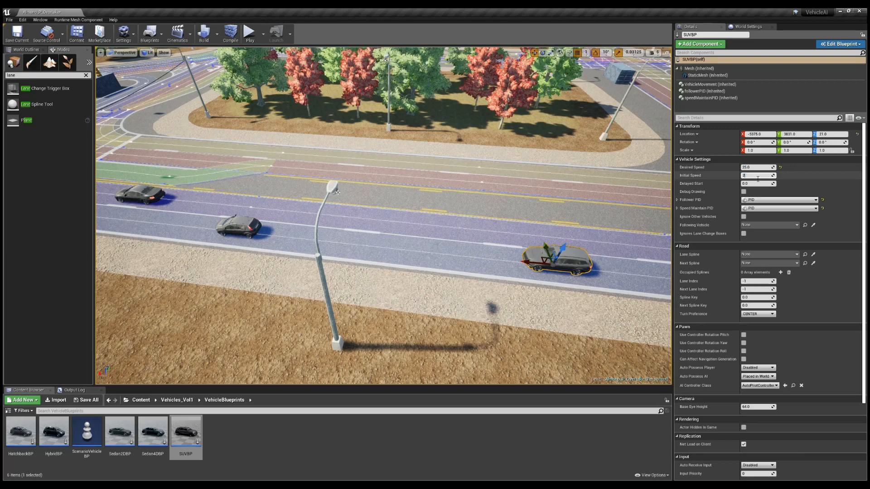
pyautogui.write('5')
pyautogui.press('Return')
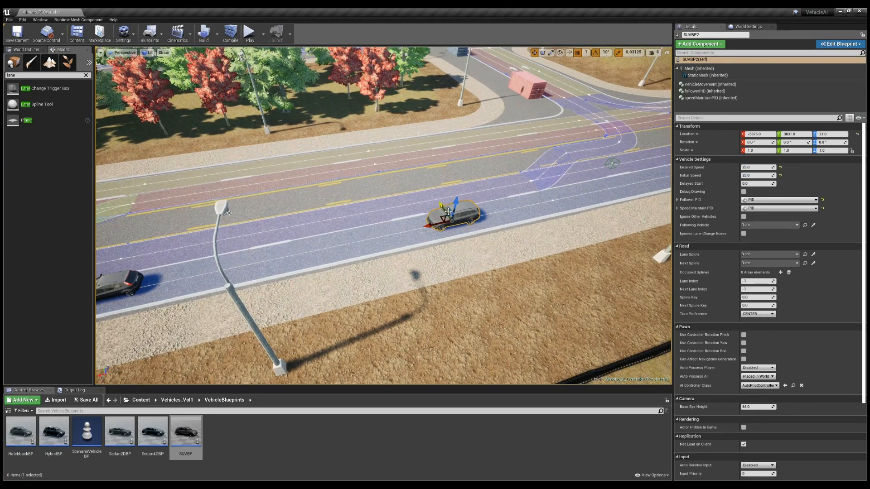
# Step: Duplicate the SUV onto the far side of the road and place a Sedan4DBP near the junction with desired and initial speeds of 30
pyautogui.keyDown('alt'); pyautogui.moveTo(445, 206); pyautogui.dragTo(400, 143); pyautogui.keyUp('alt')
pyautogui.moveTo(399, 143); pyautogui.dragTo(499, 143, button='right')
pyautogui.moveTo(153, 431); pyautogui.dragTo(509, 189)
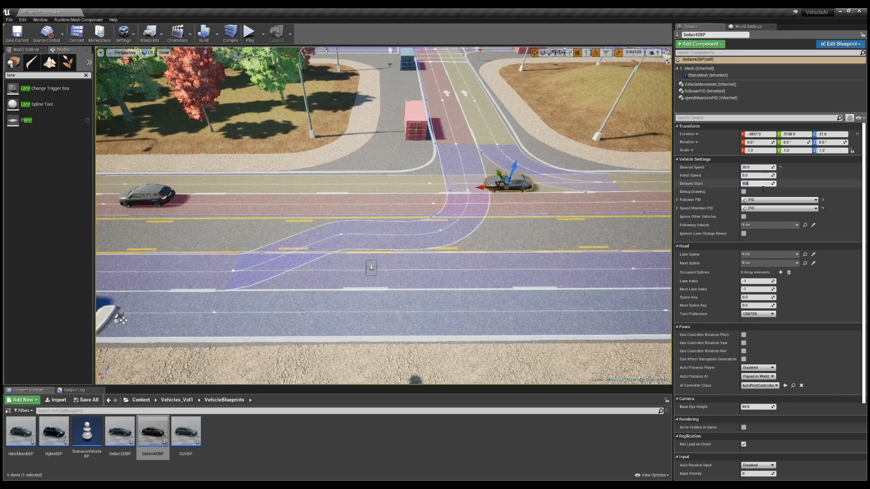
pyautogui.click(762, 178)
pyautogui.write('30')
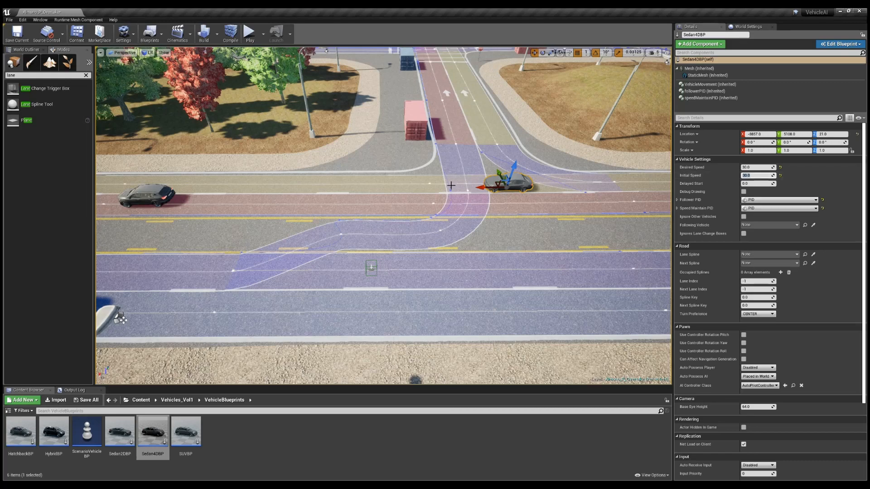
# Step: Place a HybridBP in the far carriageway's inner lane behind the sedan near the junction, with desired speed 30 and initial speed 32
pyautogui.moveTo(353, 284); pyautogui.dragTo(417, 272, button='right')
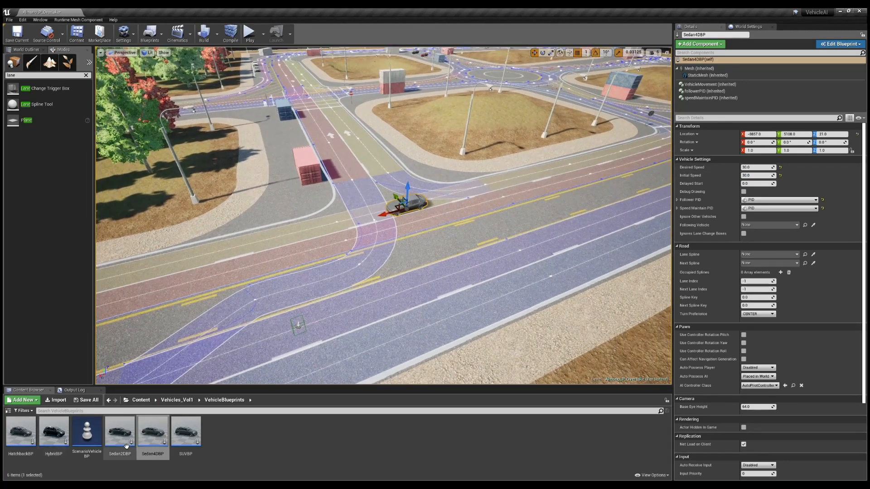
pyautogui.moveTo(54, 431); pyautogui.dragTo(576, 170)
pyautogui.press('f')
pyautogui.click(769, 168)
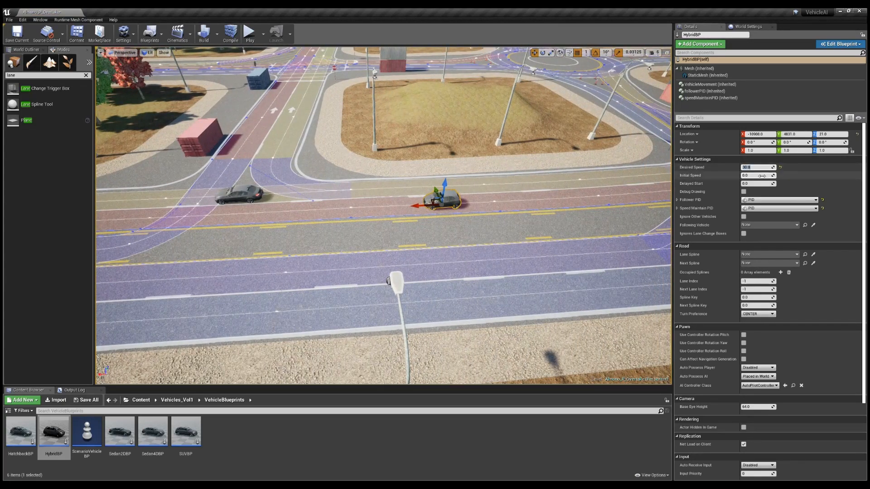
pyautogui.click(762, 177)
pyautogui.press('Return')
pyautogui.press('f')
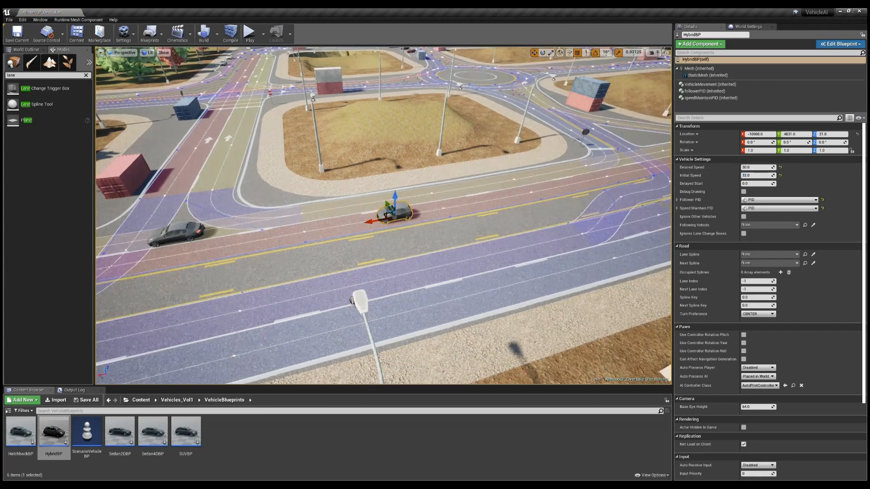
# Step: Duplicate the hybrid and the four-door sedan farther back along their lanes on the far carriageway
pyautogui.moveTo(370, 230); pyautogui.dragTo(243, 264)
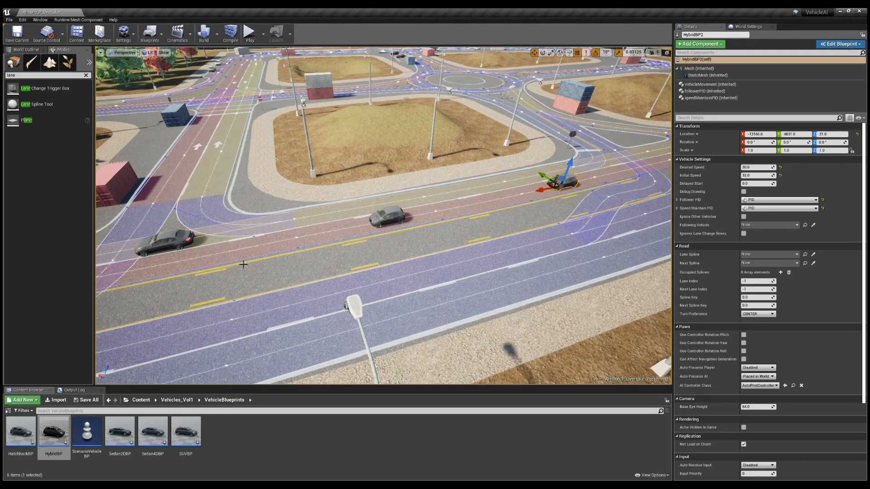
pyautogui.click(166, 242)
pyautogui.keyDown('alt'); pyautogui.moveTo(150, 252); pyautogui.dragTo(502, 171); pyautogui.keyUp('alt')
pyautogui.moveTo(503, 171); pyautogui.dragTo(482, 247, button='right')
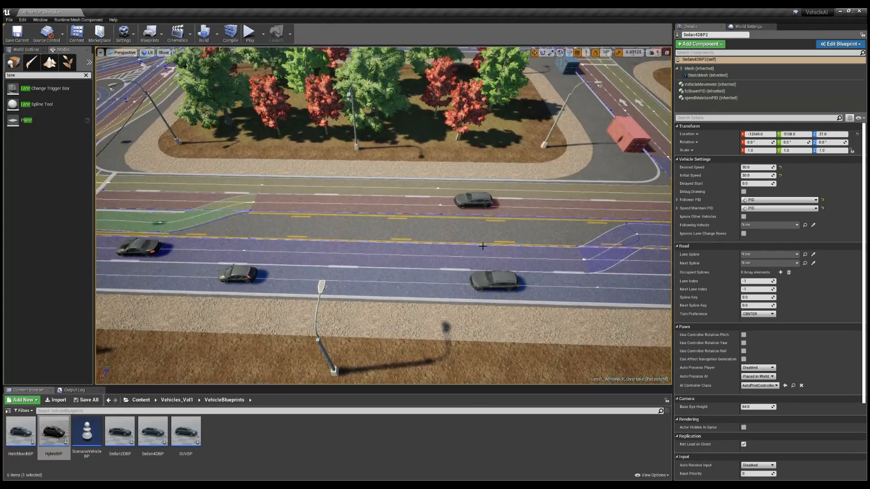
# Step: Place a Sedan2DBP in the near carriageway's inner lane beside the SUV and set its desired and initial speeds to 31
pyautogui.moveTo(120, 433); pyautogui.dragTo(455, 255)
pyautogui.moveTo(455, 255); pyautogui.dragTo(544, 236, button='right')
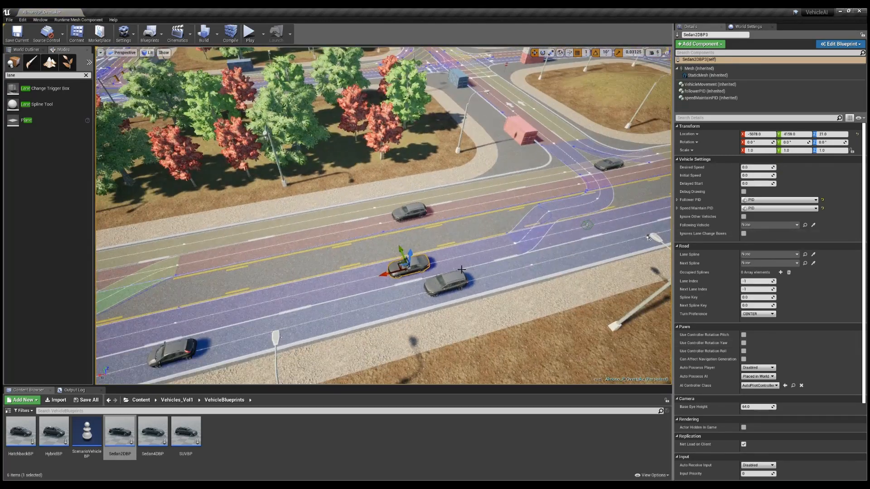
pyautogui.moveTo(461, 270); pyautogui.dragTo(430, 249, button='right')
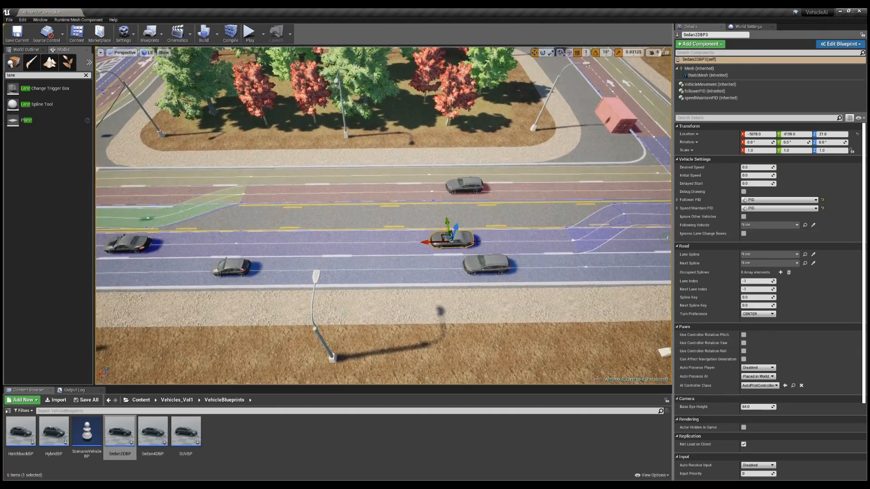
pyautogui.moveTo(427, 247); pyautogui.dragTo(480, 245)
pyautogui.click(761, 168)
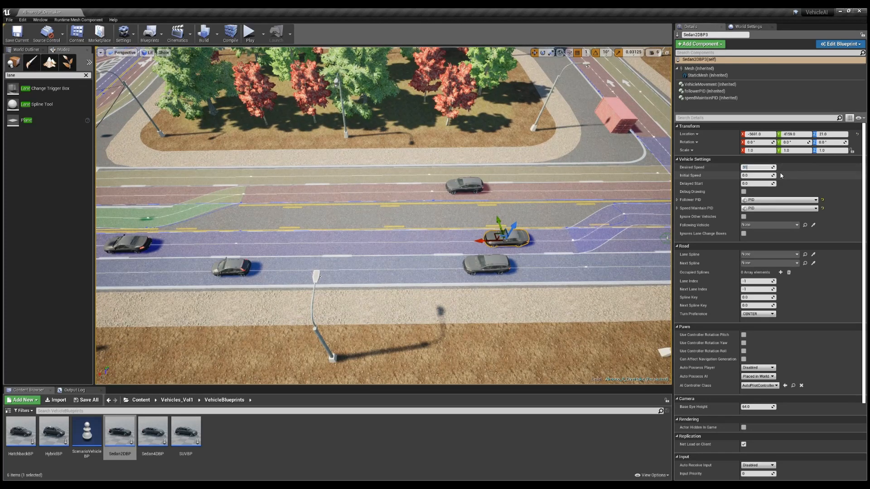
pyautogui.click(762, 176)
pyautogui.write('31')
pyautogui.press('Return')
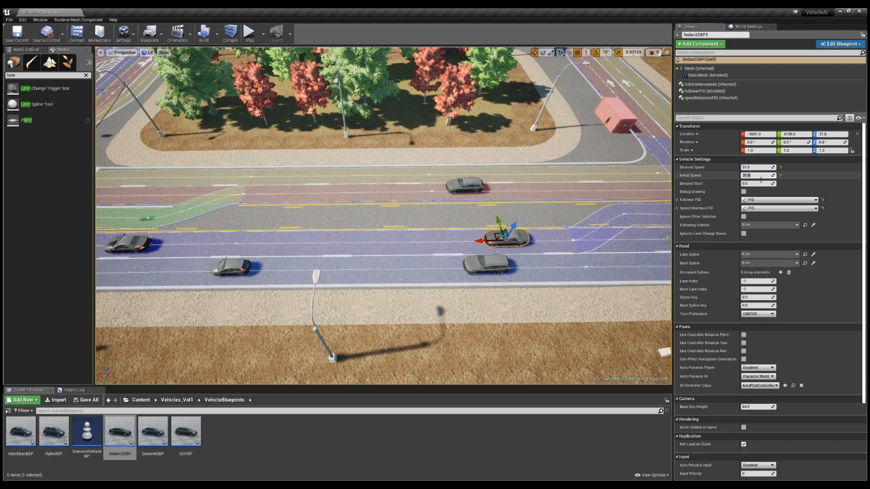
pyautogui.moveTo(563, 262)
pyautogui.mouseDown(button='right')
pyautogui.moveTo(544, 265)
pyautogui.moveTo(563, 263)
pyautogui.mouseUp(button='right')
# Step: Duplicate the rearmost two-door sedan and the near-side SUV across onto the far carriageway
pyautogui.click(132, 227)
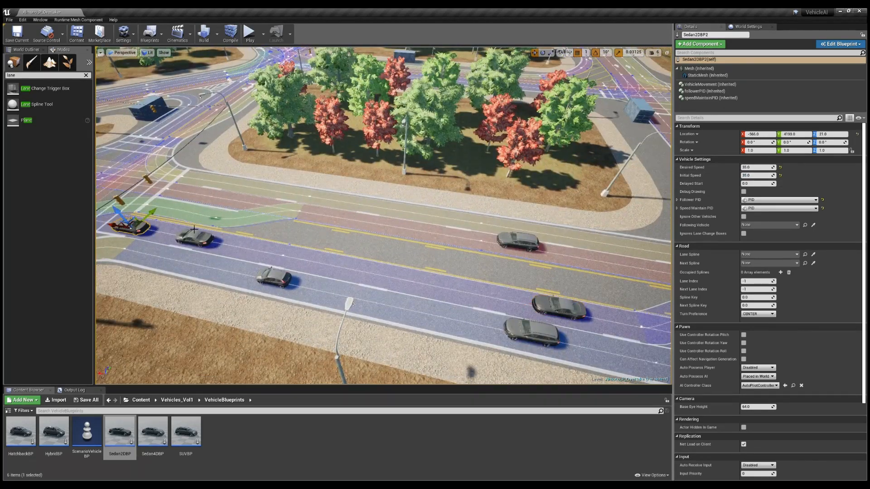
pyautogui.keyDown('alt'); pyautogui.moveTo(152, 214); pyautogui.dragTo(216, 158); pyautogui.keyUp('alt')
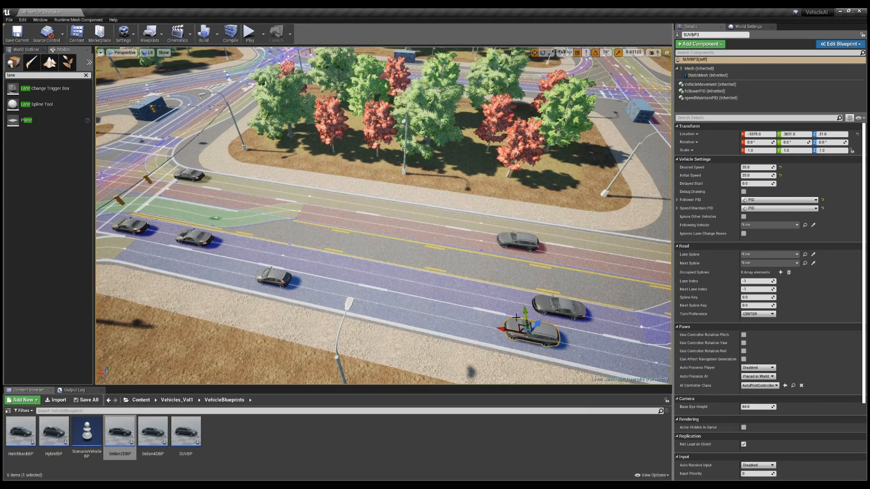
pyautogui.click(541, 333)
pyautogui.keyDown('alt'); pyautogui.moveTo(541, 333); pyautogui.dragTo(350, 314); pyautogui.keyUp('alt')
pyautogui.moveTo(376, 284); pyautogui.dragTo(399, 196)
# Step: Duplicate the four-door sedan by the junction across to the near carriageway at about Y 3732
pyautogui.moveTo(479, 262); pyautogui.dragTo(671, 252, button='right')
pyautogui.click(616, 234)
pyautogui.moveTo(451, 204); pyautogui.dragTo(508, 239)
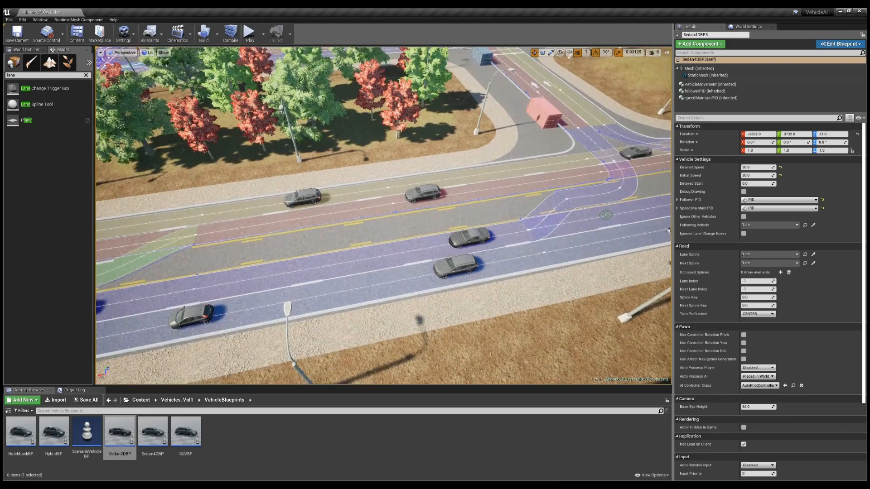
# Step: Duplicate the far carriageway's rear four-door sedan and hybrid to beyond the next junction, beside the triangular island
pyautogui.moveTo(508, 239); pyautogui.dragTo(562, 107, button='right')
pyautogui.moveTo(290, 113); pyautogui.dragTo(267, 248, button='right')
pyautogui.click(267, 243)
pyautogui.keyDown('alt'); pyautogui.moveTo(241, 245); pyautogui.dragTo(523, 204); pyautogui.keyUp('alt')
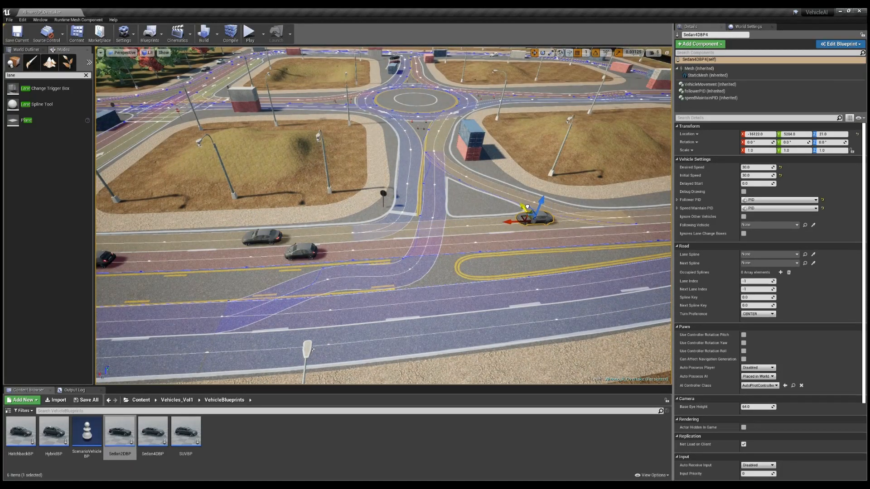
pyautogui.click(312, 258)
pyautogui.hotkey('ctrl', 'w')
pyautogui.moveTo(273, 259); pyautogui.dragTo(304, 260, button='right')
pyautogui.moveTo(247, 270); pyautogui.dragTo(502, 213)
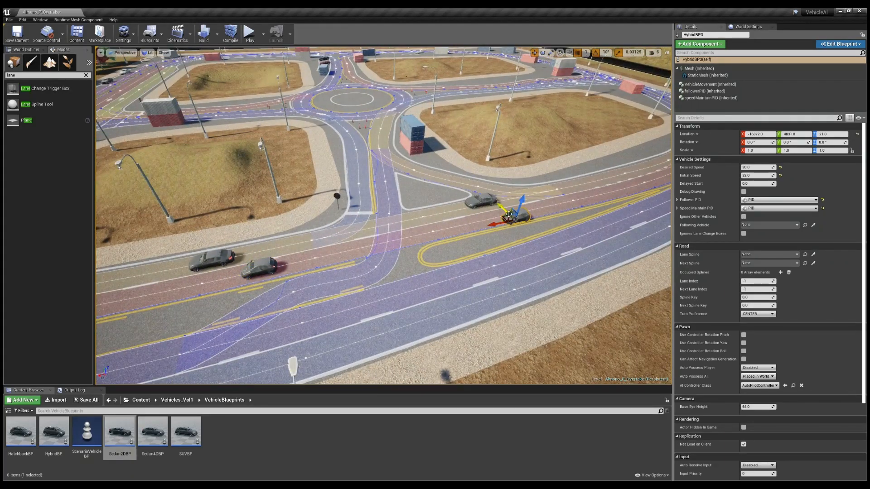
# Step: Play the simulation to watch the traffic flow, and stop it
pyautogui.moveTo(549, 249); pyautogui.dragTo(478, 294, button='right')
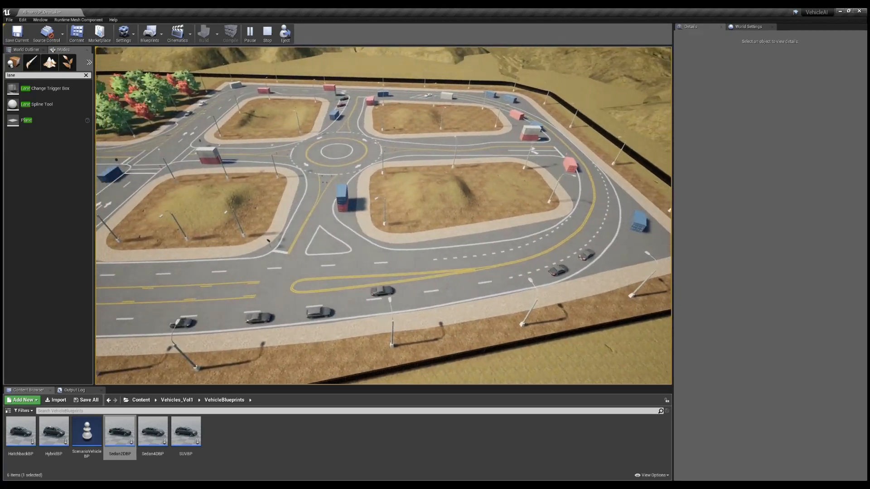
pyautogui.hotkey('shift', 'F1')
pyautogui.press('Escape')
# Step: Duplicate the four-door sedan beside the triangular island farther back in its lane, near the start of the bend
pyautogui.moveTo(480, 220); pyautogui.dragTo(481, 262, button='right')
pyautogui.press('w')
pyautogui.press('d')
pyautogui.click(308, 265)
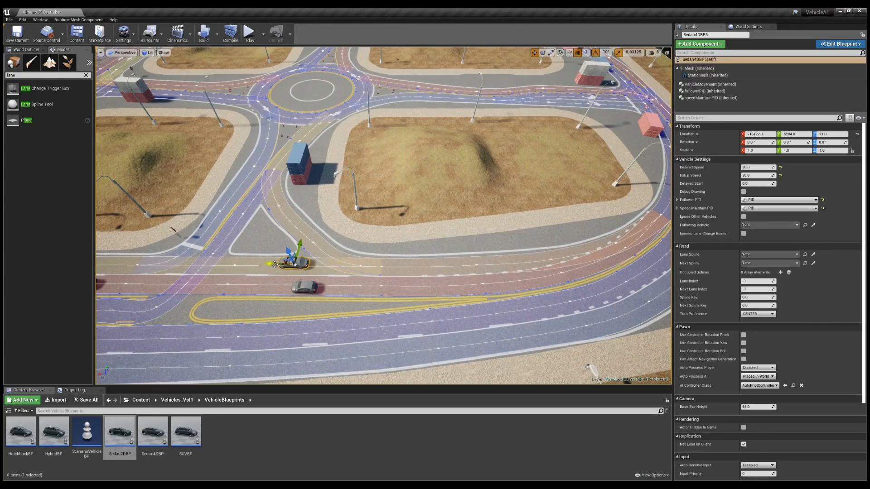
pyautogui.keyDown('alt'); pyautogui.moveTo(274, 264); pyautogui.dragTo(555, 242); pyautogui.keyUp('alt')
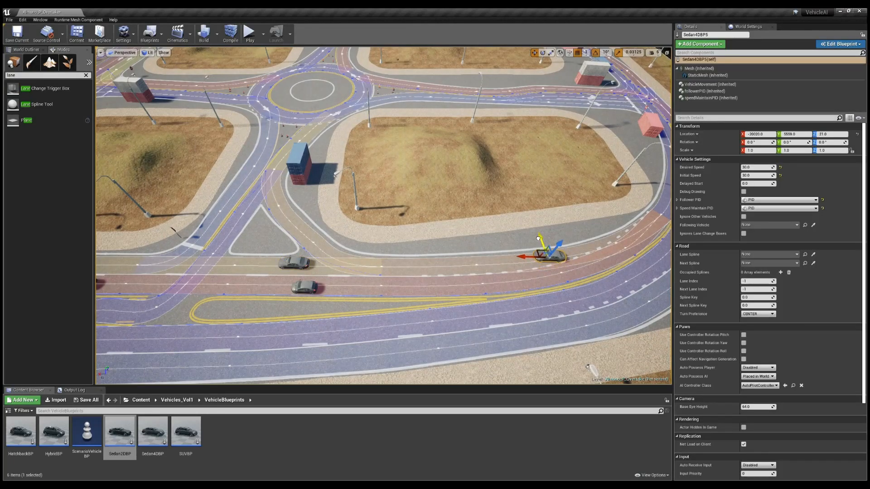
# Step: Place an SUVBP in the inner lane beside the sedan on the bend, with desired speed 35 and initial speed 30
pyautogui.moveTo(272, 335); pyautogui.dragTo(218, 344, button='right')
pyautogui.press('d')
pyautogui.moveTo(191, 434); pyautogui.dragTo(560, 320)
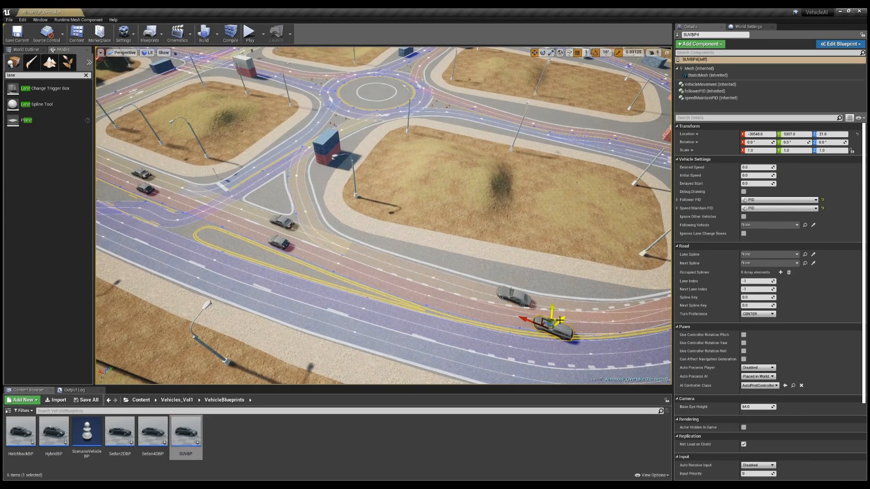
pyautogui.click(756, 168)
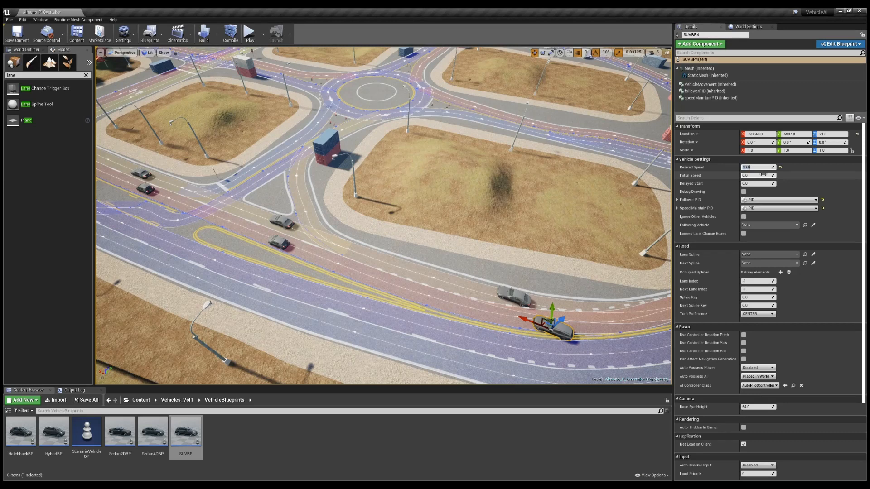
pyautogui.write('30.0')
pyautogui.click(756, 176)
pyautogui.write('30.0')
pyautogui.click(762, 169)
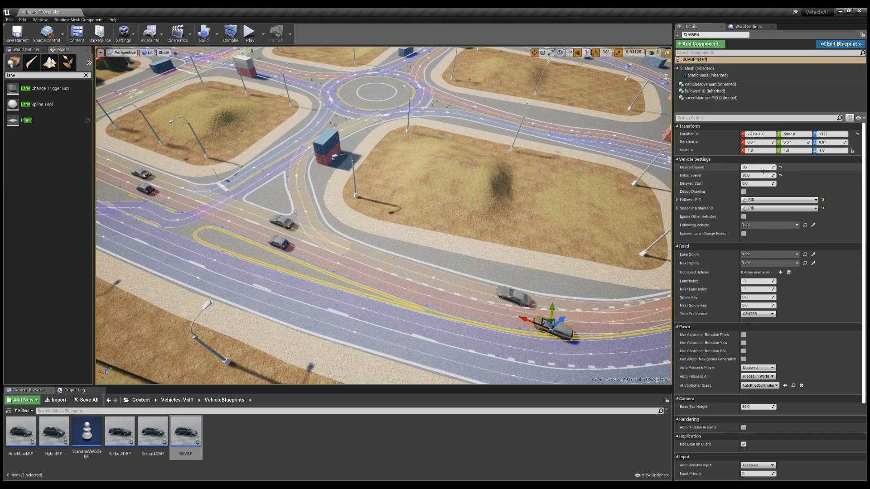
pyautogui.press('Return')
# Step: Duplicate the four-door sedan beside the triangular island across to the near carriageway at about Y 4226
pyautogui.moveTo(567, 266); pyautogui.dragTo(448, 263, button='right')
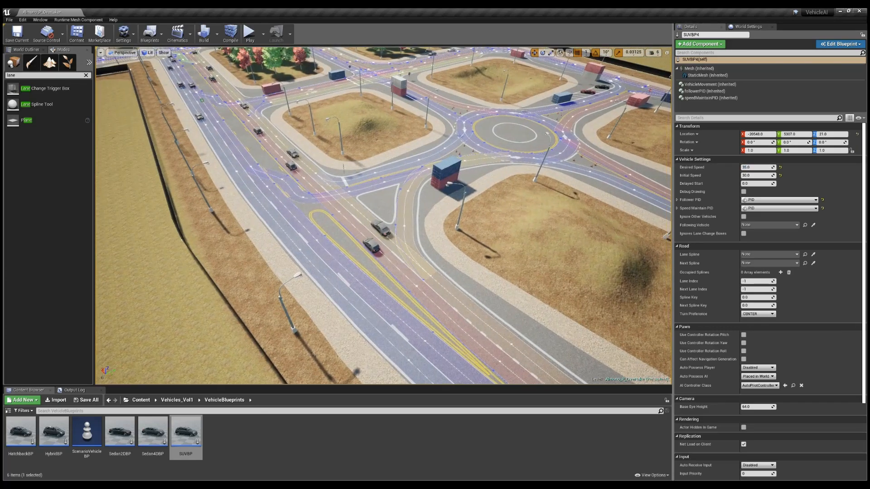
pyautogui.press('f')
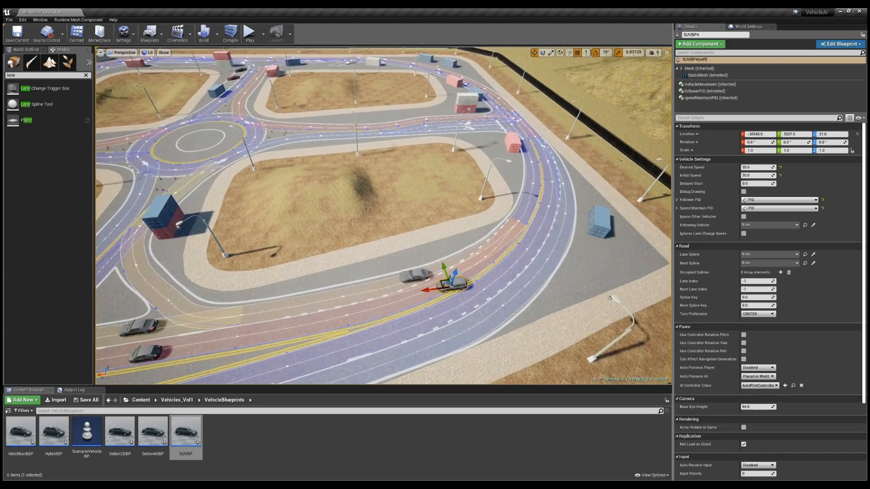
pyautogui.moveTo(383, 215); pyautogui.dragTo(247, 226, button='right')
pyautogui.click(375, 205)
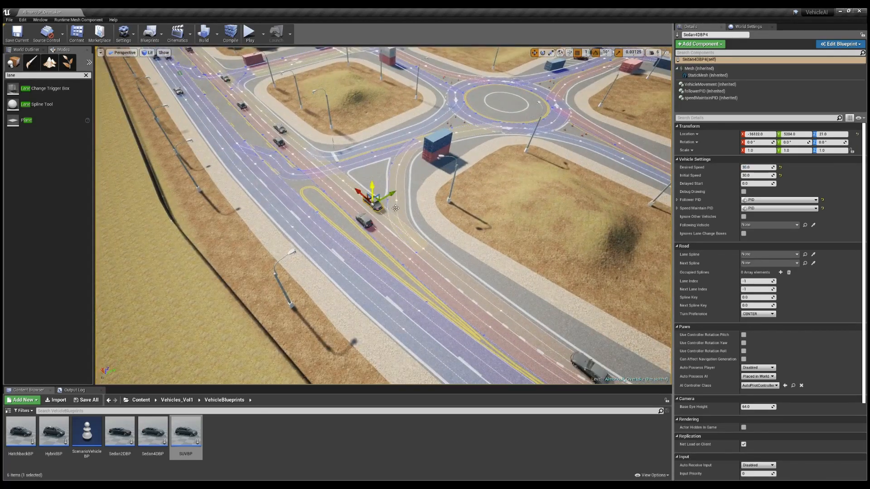
pyautogui.moveTo(392, 197); pyautogui.dragTo(340, 219)
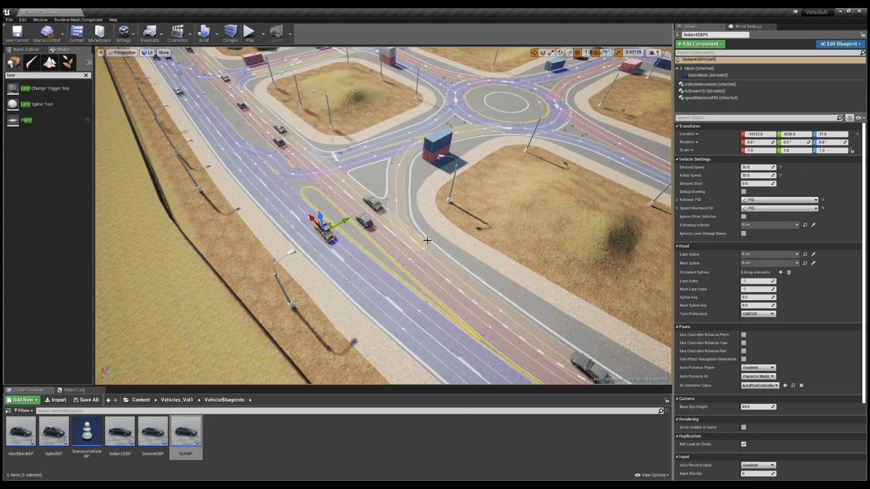
# Step: Play the simulation again to check the overtaking traffic with the added vehicles, and stop it
pyautogui.moveTo(426, 240); pyautogui.dragTo(318, 249, button='right')
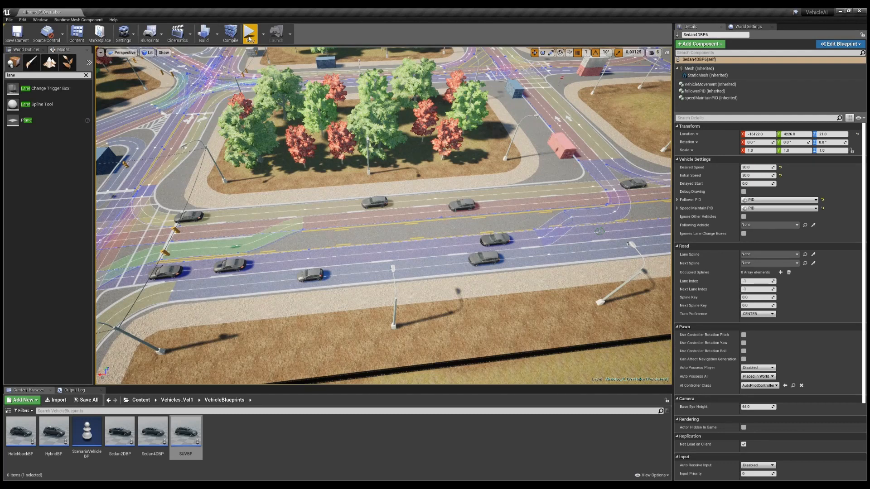
pyautogui.click(249, 39)
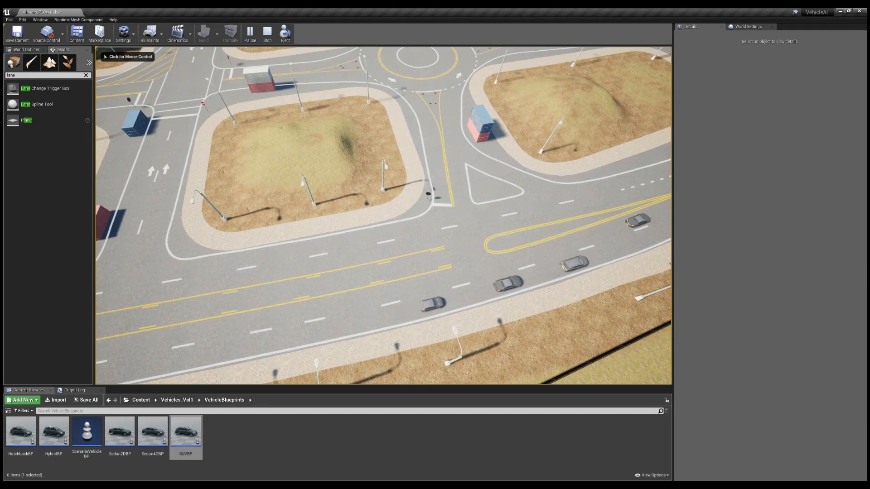
pyautogui.press('Escape')
# Step: Add a StateSensor component to the mesh of the overtaking Sedan2DBP and set its streamer type to FileStreamerComponent
pyautogui.moveTo(463, 286); pyautogui.dragTo(385, 326, button='right')
pyautogui.press('w')
pyautogui.press('w')
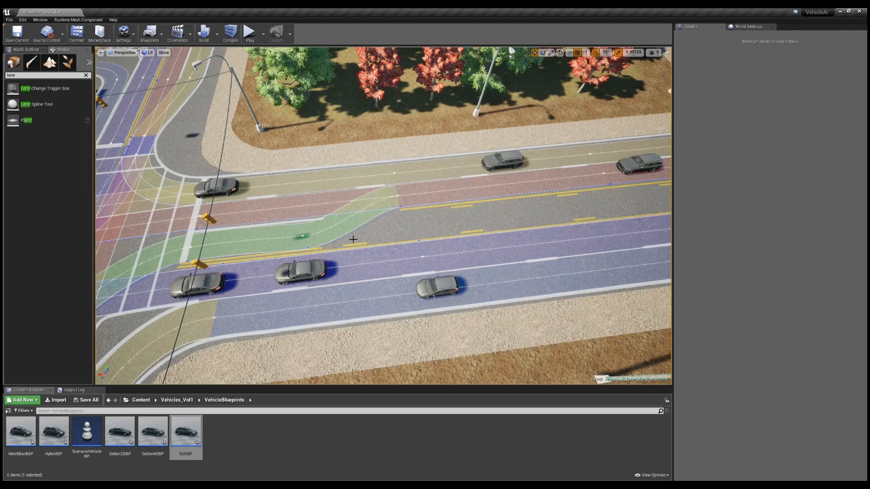
pyautogui.click(321, 271)
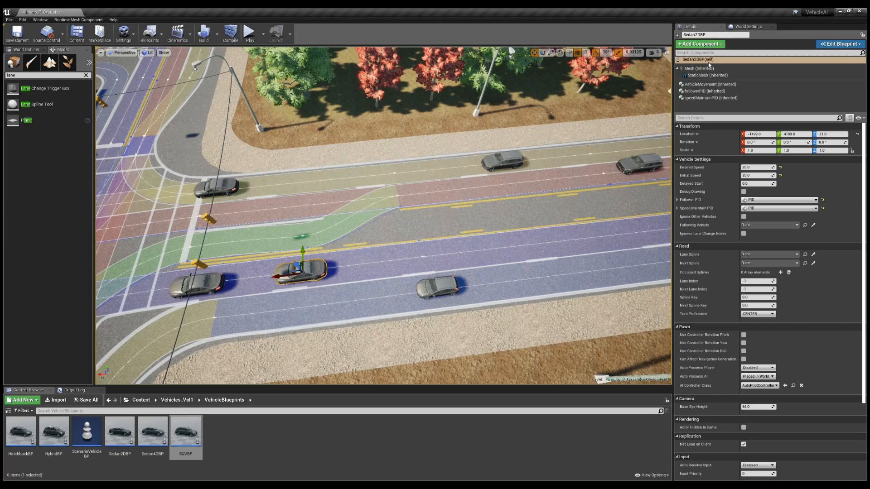
pyautogui.click(709, 65)
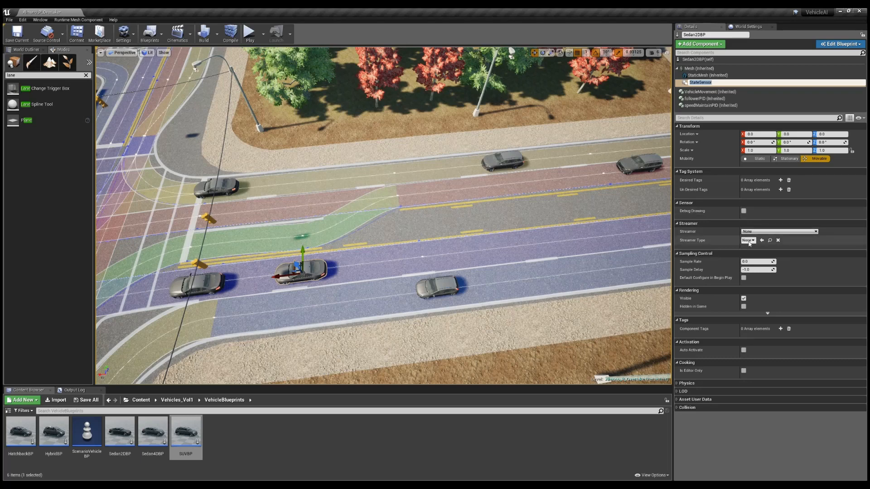
pyautogui.press('Return')
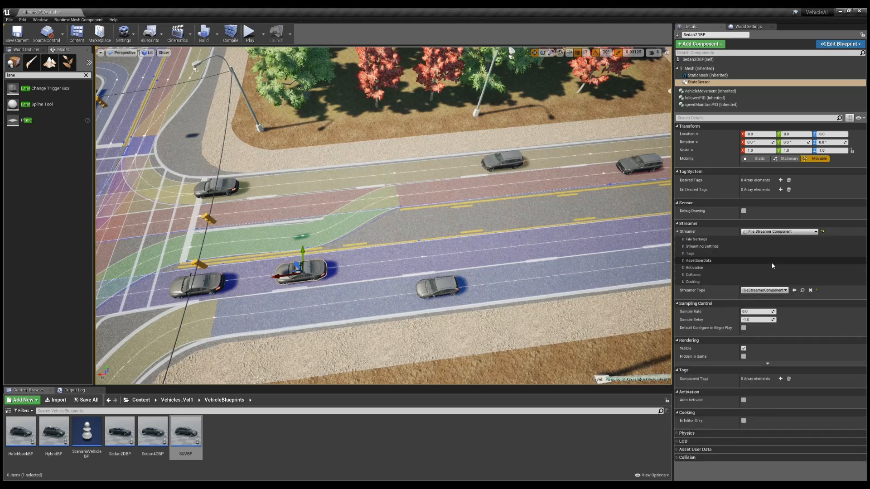
# Step: Change the file name in the state sensor's streamer file path to OvertakeReplay.json
pyautogui.click(684, 240)
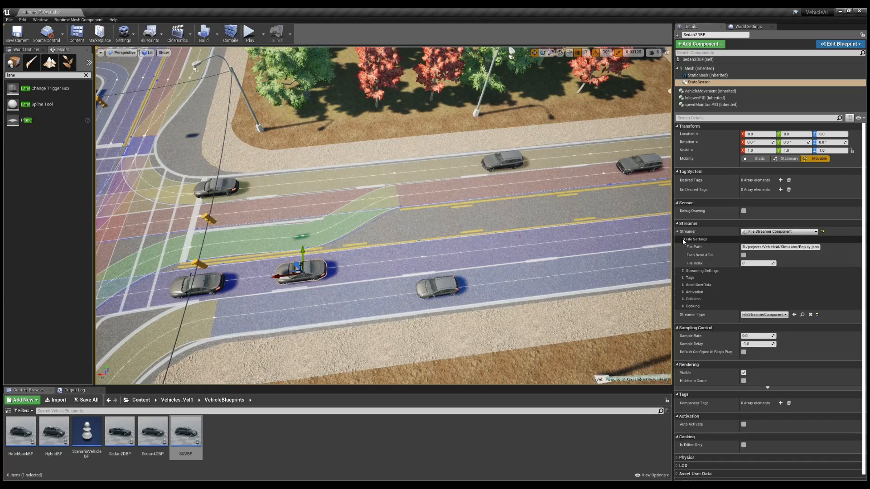
pyautogui.doubleClick(810, 249)
pyautogui.write('Over')
pyautogui.write('Replay.json')
pyautogui.press('Return')
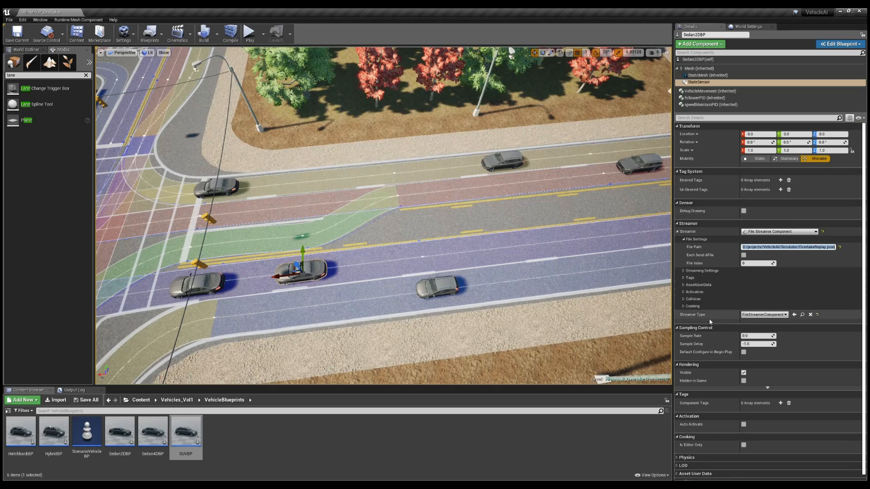
# Step: Set the state sensor's sample rate to 5.0
pyautogui.scroll(-1, 709, 336)
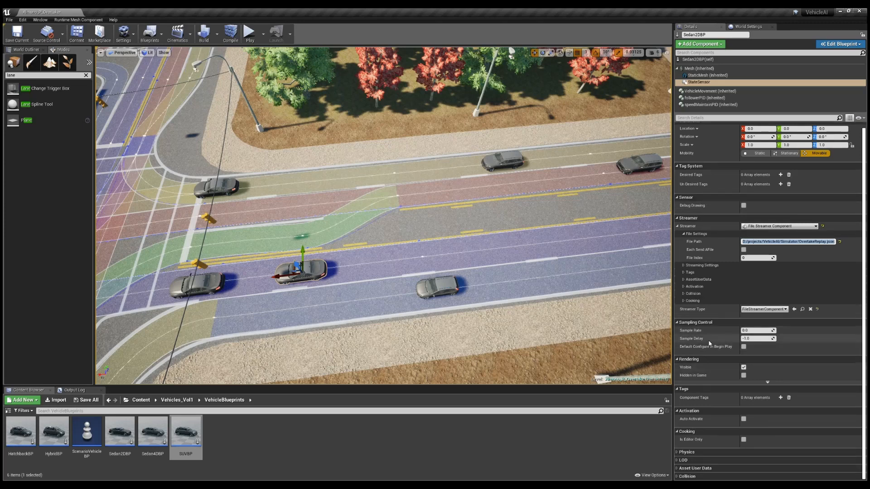
pyautogui.click(756, 334)
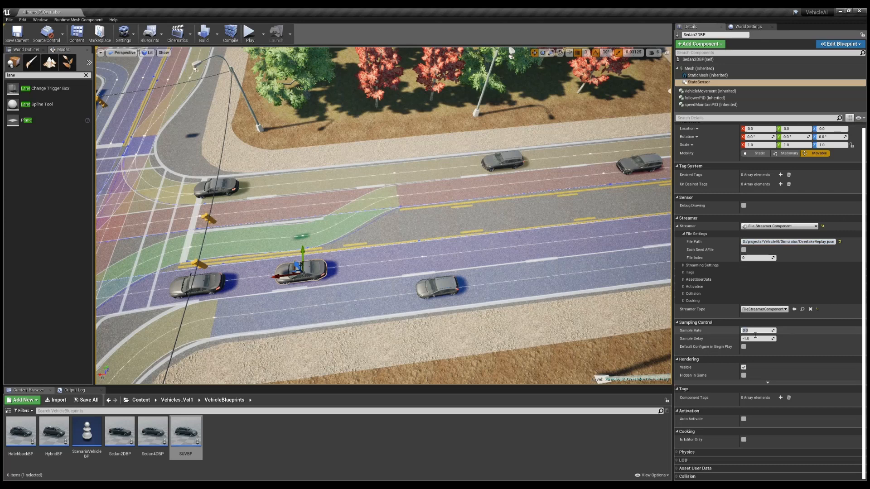
pyautogui.write('5.0')
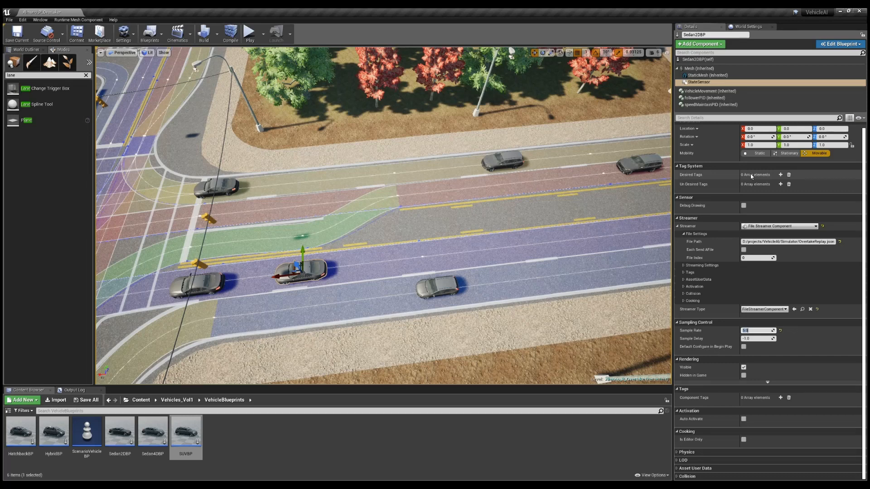
# Step: Add the desired tags vehicle and dynamic to the StateSensor of the overtaking Sedan2DBP
pyautogui.click(780, 175)
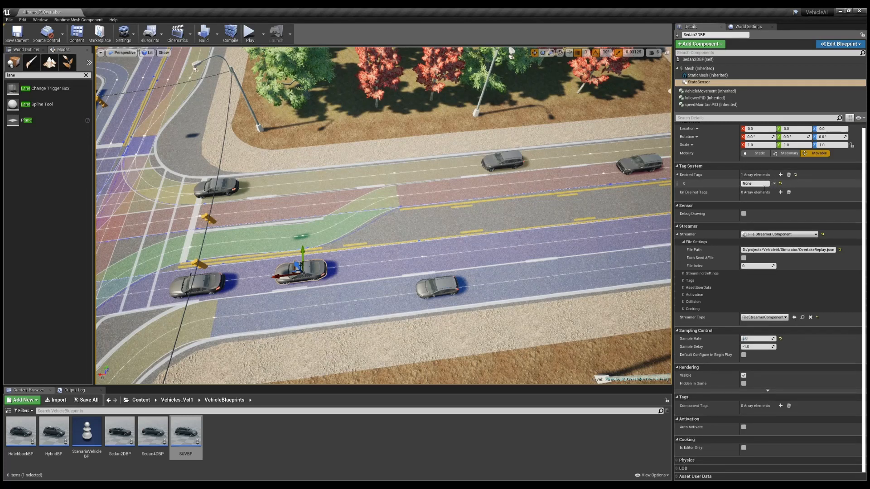
pyautogui.click(764, 185)
pyautogui.write('vehicle')
pyautogui.click(781, 175)
pyautogui.click(763, 192)
pyautogui.write('d')
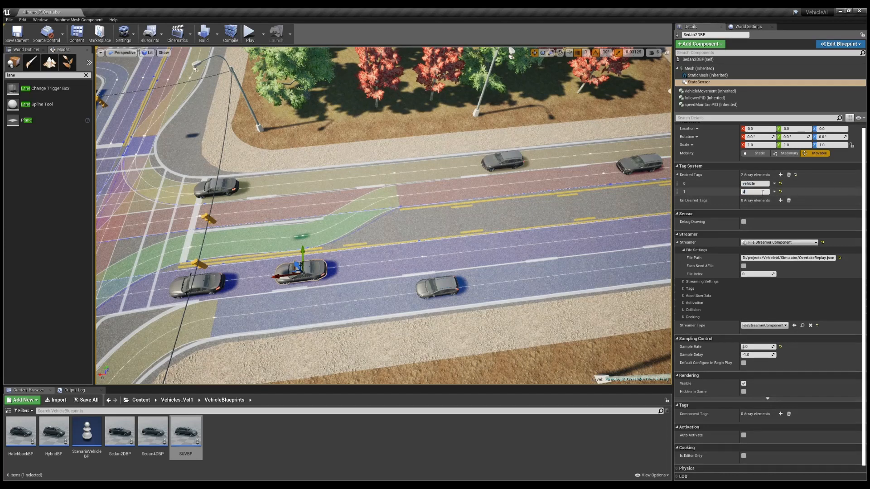
pyautogui.write('ynamic')
pyautogui.press('Return')
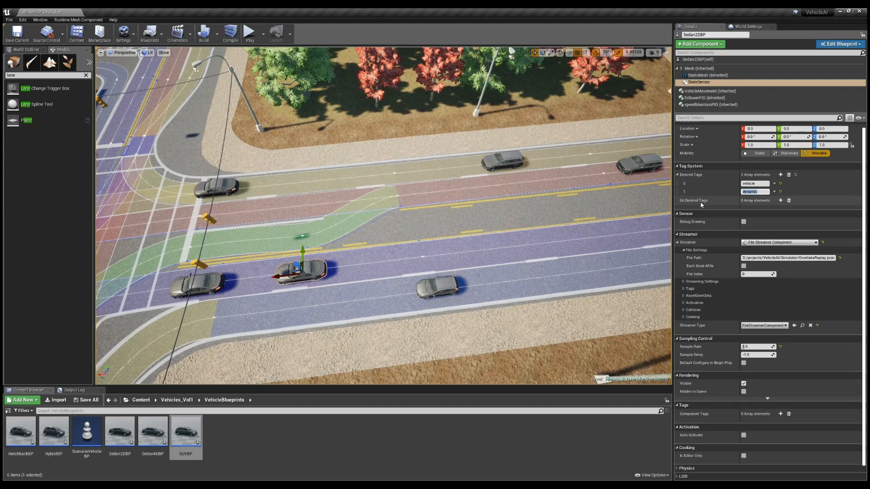
# Step: Add static as an undesired tag on the state sensor
pyautogui.moveTo(334, 225); pyautogui.dragTo(113, 141, button='right')
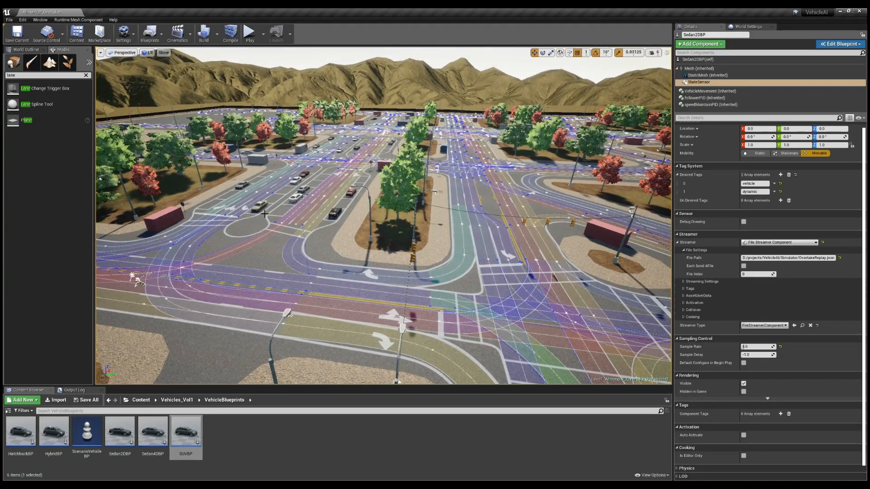
pyautogui.click(781, 201)
pyautogui.click(755, 208)
pyautogui.write('stat')
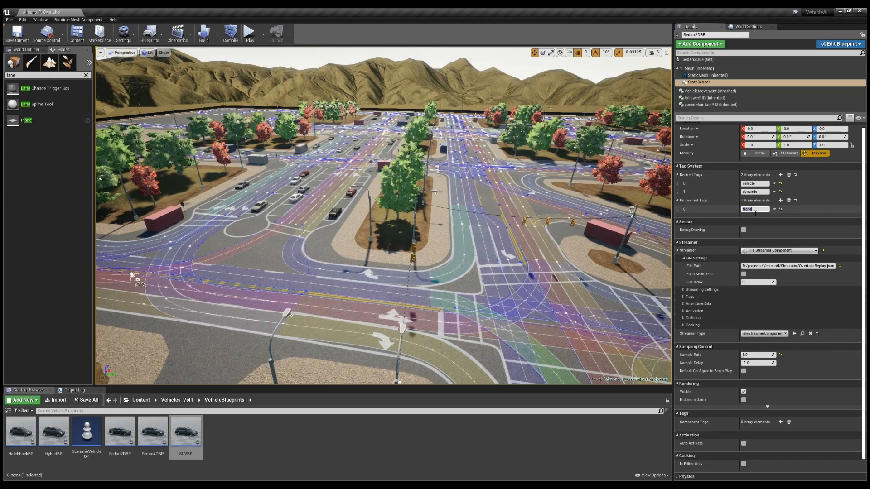
pyautogui.write('ic')
pyautogui.press('Return')
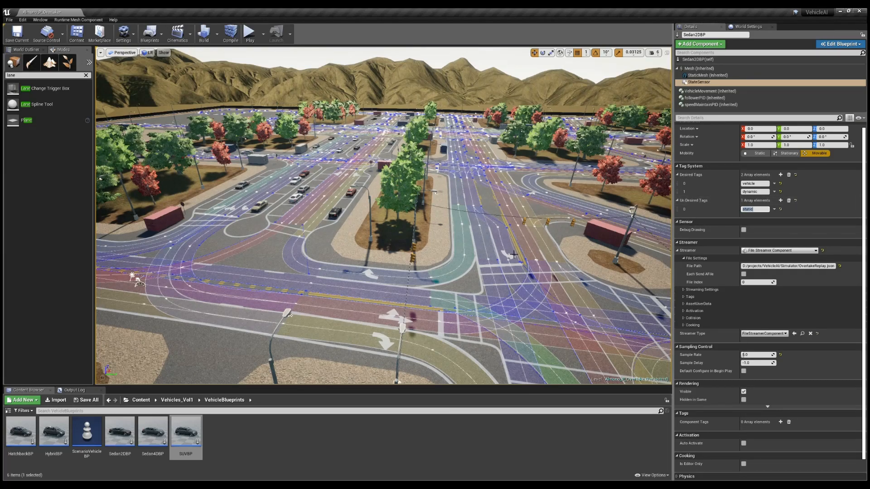
pyautogui.click(338, 220)
pyautogui.press('f')
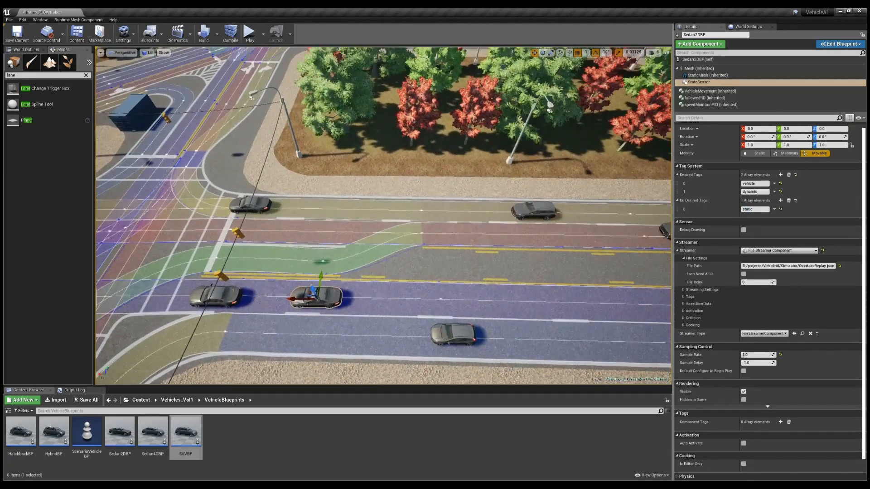
pyautogui.moveTo(361, 200); pyautogui.dragTo(243, 170, button='right')
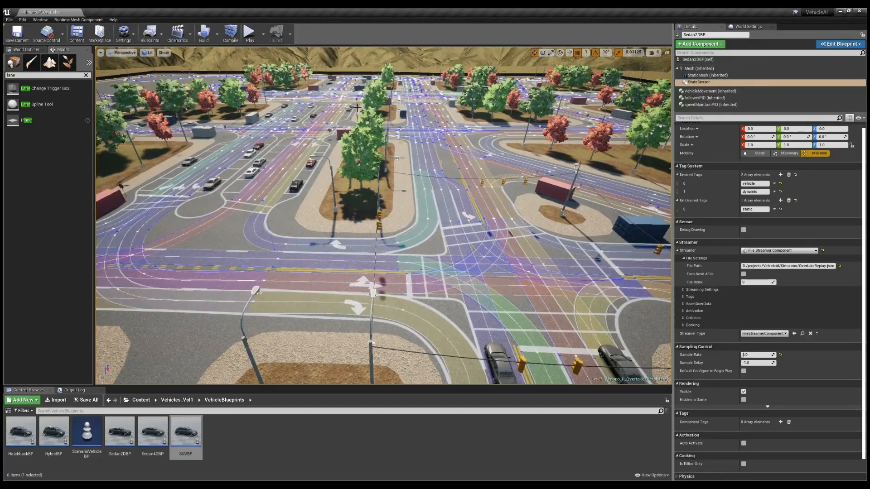
pyautogui.press('f')
pyautogui.moveTo(444, 257)
pyautogui.mouseDown(button='right')
pyautogui.moveTo(522, 267)
pyautogui.moveTo(408, 199)
pyautogui.moveTo(436, 226)
pyautogui.moveTo(445, 257)
pyautogui.mouseUp(button='right')
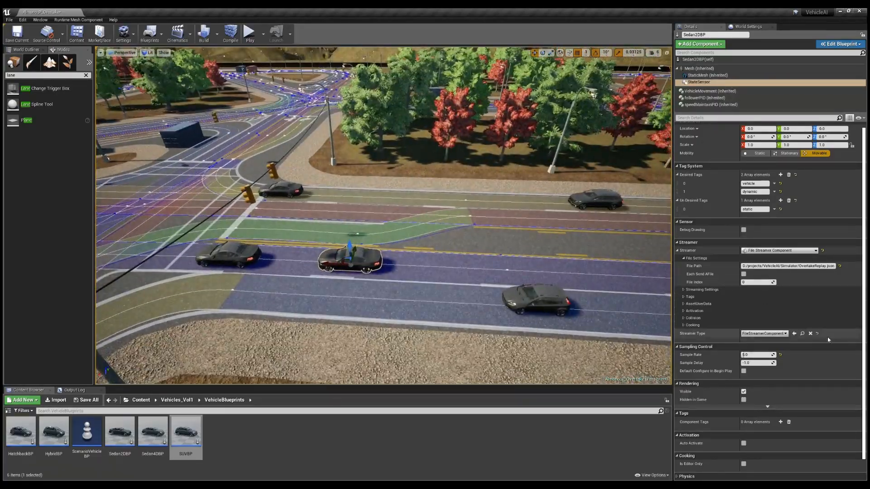
# Step: Add the actor tag ego to the overtaking Sedan2DBP itself
pyautogui.click(697, 60)
pyautogui.scroll(-15, 697, 357)
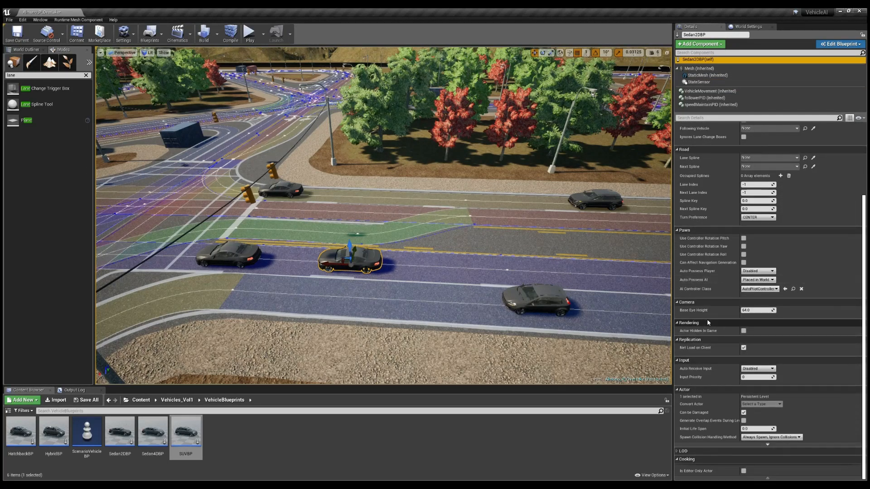
pyautogui.click(767, 445)
pyautogui.scroll(-2, 762, 446)
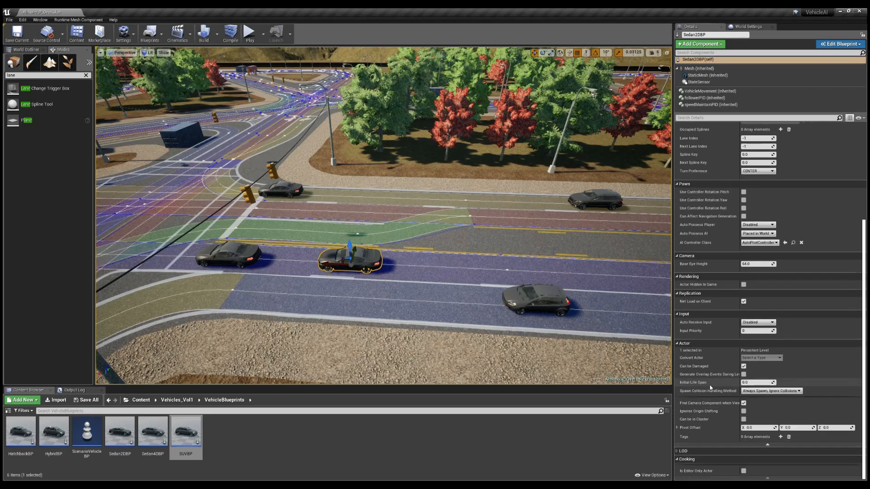
pyautogui.click(780, 437)
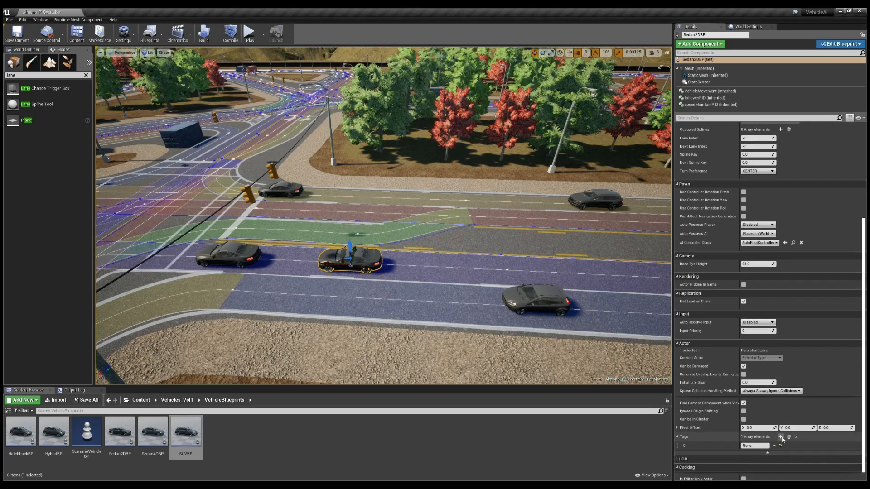
pyautogui.click(756, 445)
pyautogui.write('ego')
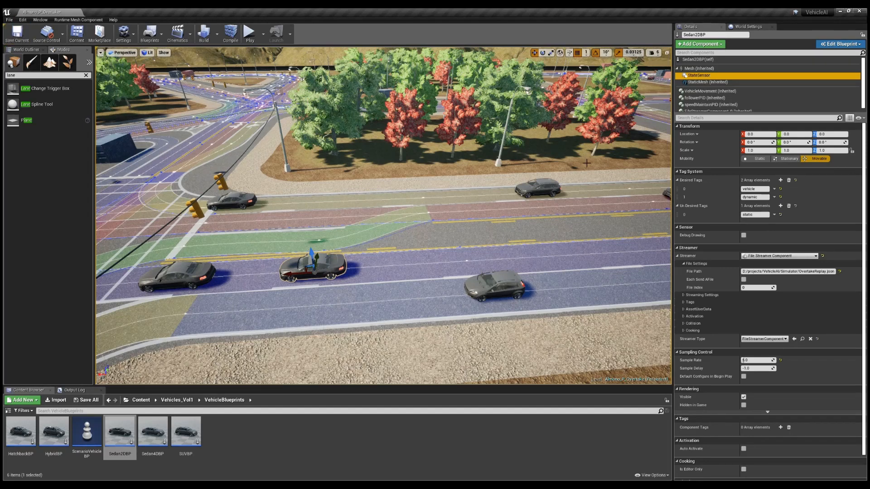
# Step: Save the current level and play the simulation to record the overtaking scenario, stopping it after the run
pyautogui.click(19, 32)
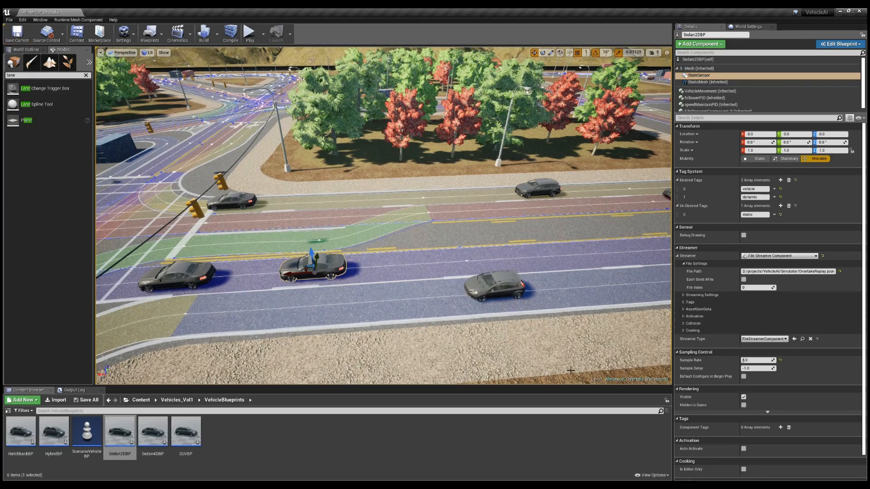
pyautogui.moveTo(519, 291); pyautogui.dragTo(591, 279, button='right')
pyautogui.click(250, 33)
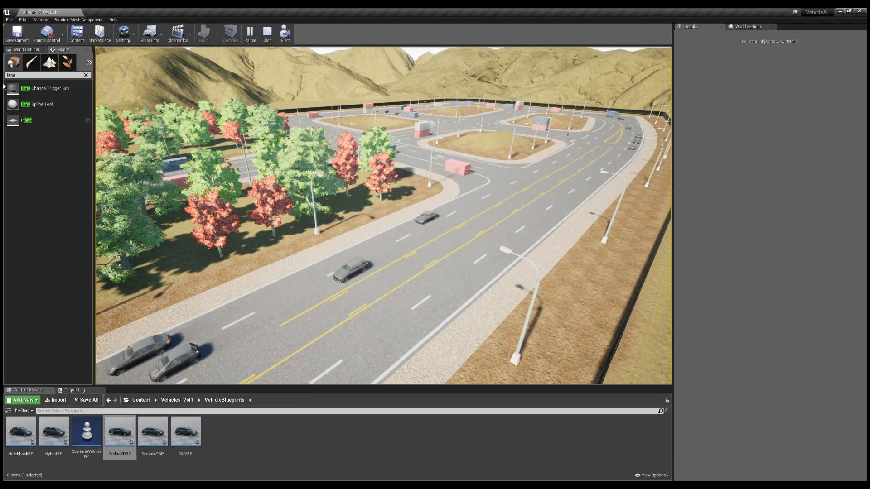
pyautogui.click(267, 34)
pyautogui.moveTo(442, 236); pyautogui.dragTo(372, 270, button='right')
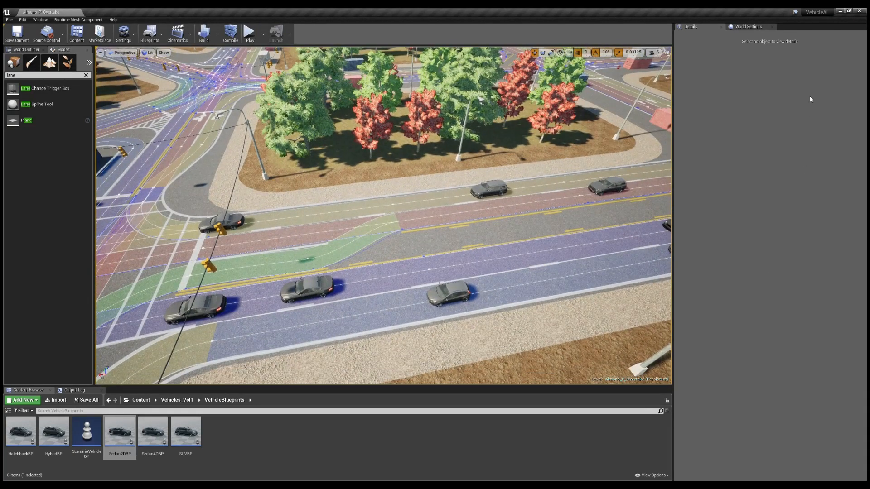